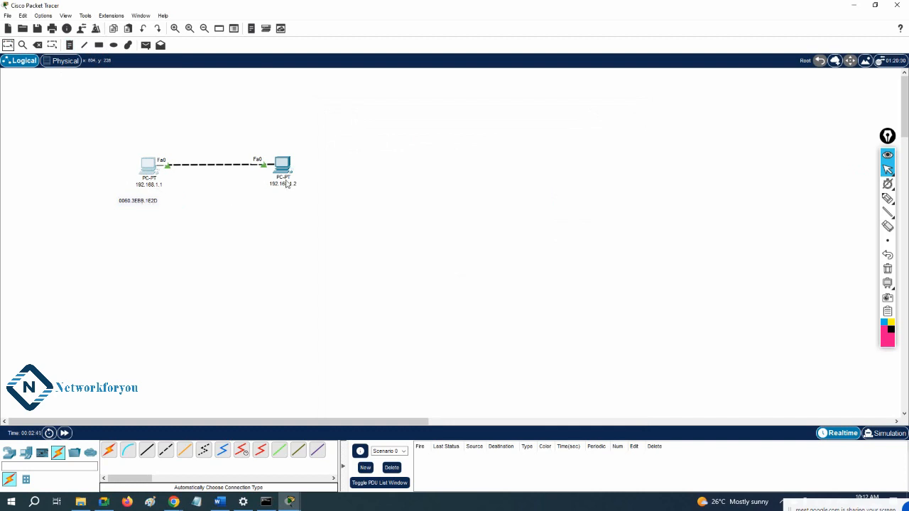
- Copy the FastEthernet0 MAC address from the configuration of PC 192.168.1.2 and close its window
left_click(283, 163)
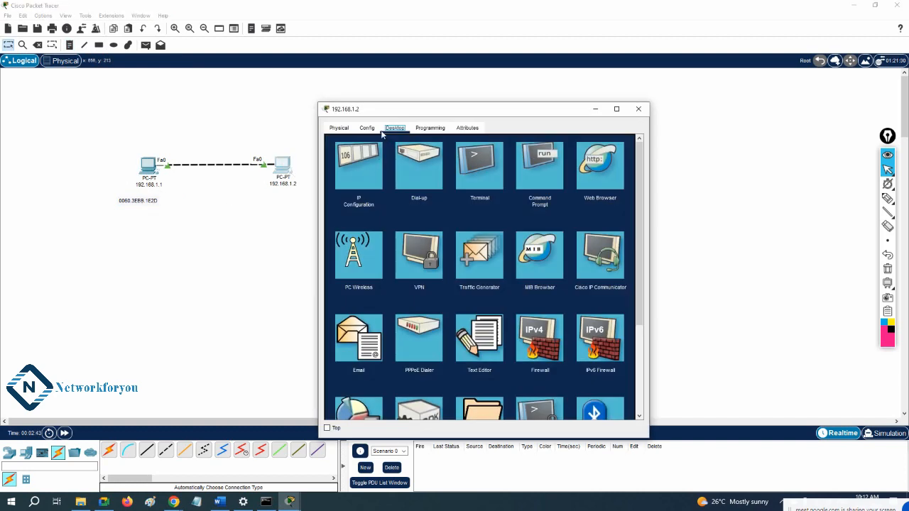
left_click(367, 129)
left_click(368, 181)
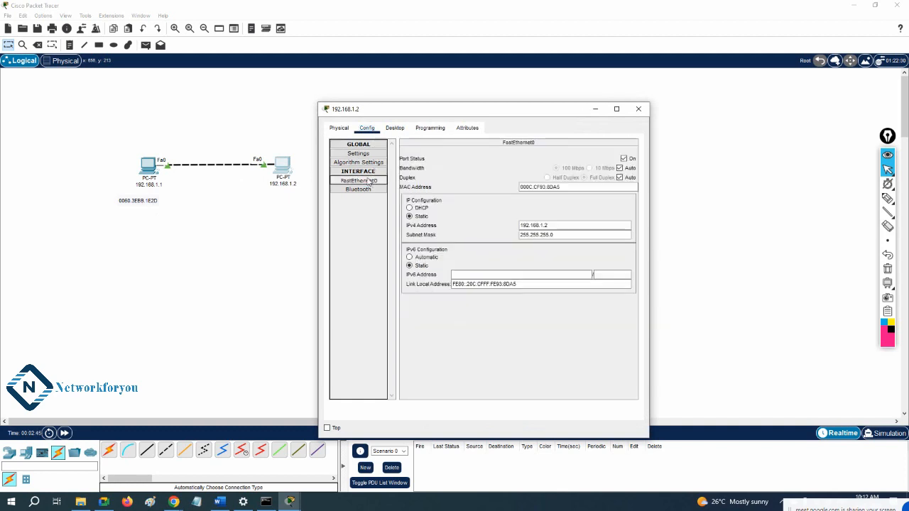
left_click(498, 169)
key("ctrl+c")
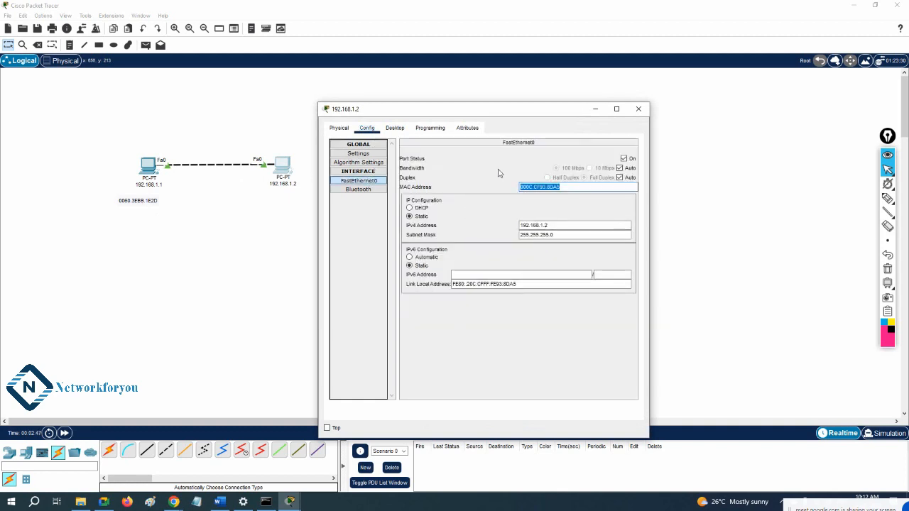
left_click(638, 109)
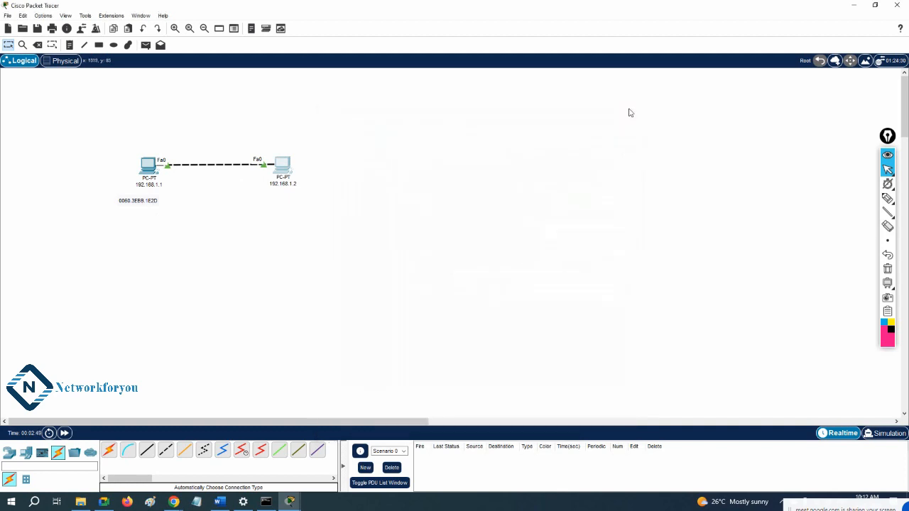
- Place a note with the copied MAC address 000C.CF93.8DA5 below PC 192.168.1.2
left_click(68, 46)
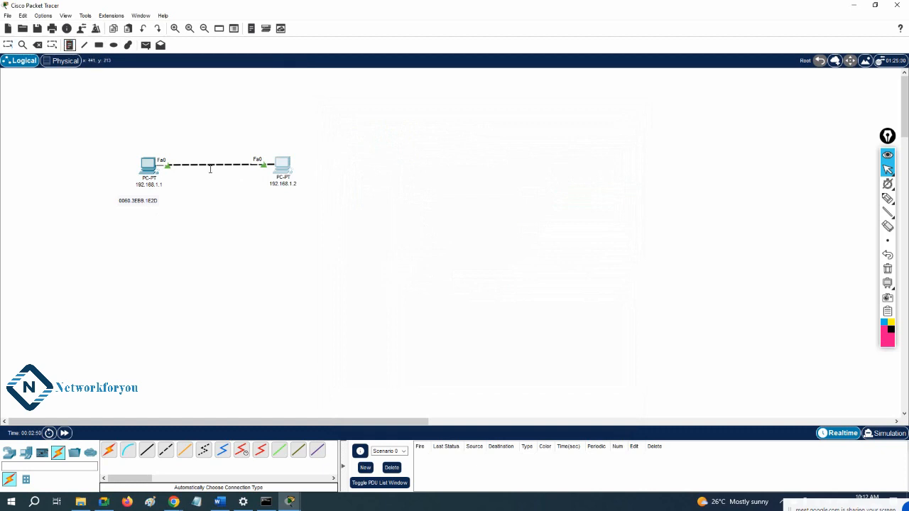
left_click(278, 200)
key("ctrl+v")
key("Escape")
- With the annotation pen, draw an arrow from PC 192.168.1.1 to PC 192.168.1.2 and circle both PCs' IP and MAC addresses
left_click(887, 198)
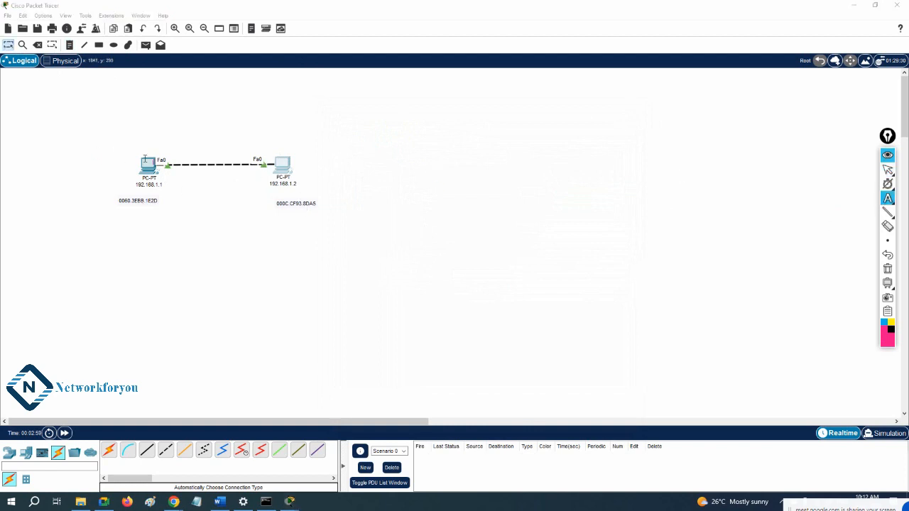
mouse_move(884, 200)
left_click(843, 198)
mouse_move(155, 155)
left_mouse_down()
mouse_move(187, 126)
mouse_move(267, 134)
mouse_move(274, 157)
mouse_move(278, 148)
left_mouse_up()
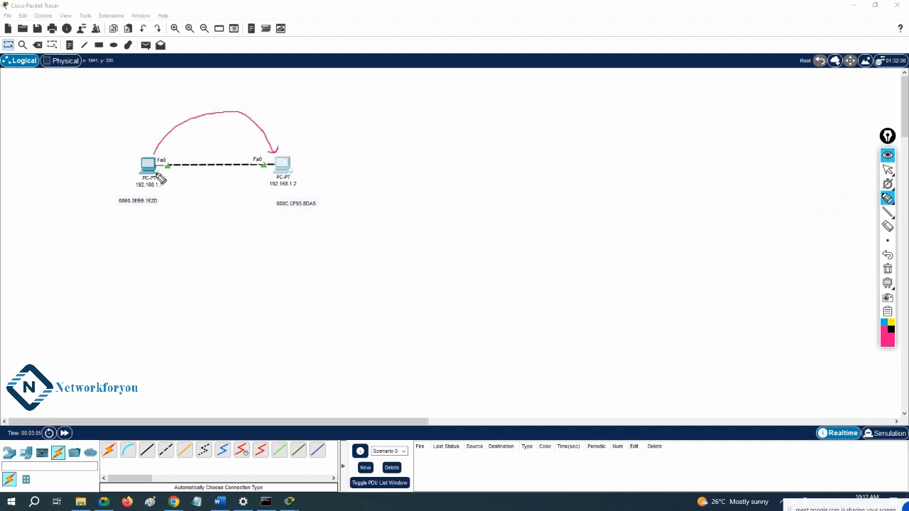
mouse_move(167, 182)
left_mouse_down()
mouse_move(131, 179)
mouse_move(155, 192)
mouse_move(166, 183)
left_mouse_up()
mouse_move(301, 182)
left_mouse_down()
mouse_move(267, 182)
mouse_move(298, 194)
mouse_move(304, 182)
left_mouse_up()
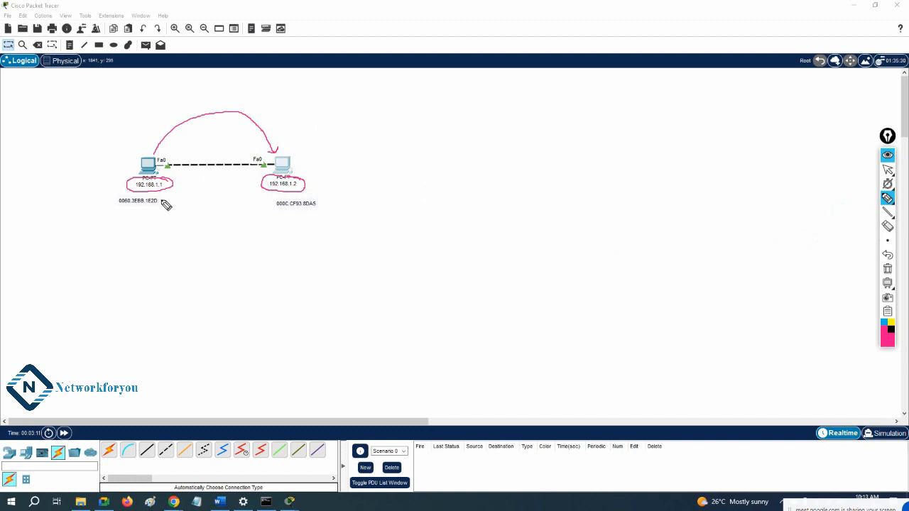
mouse_move(162, 200)
left_mouse_down()
mouse_move(113, 209)
mouse_move(163, 201)
left_mouse_up()
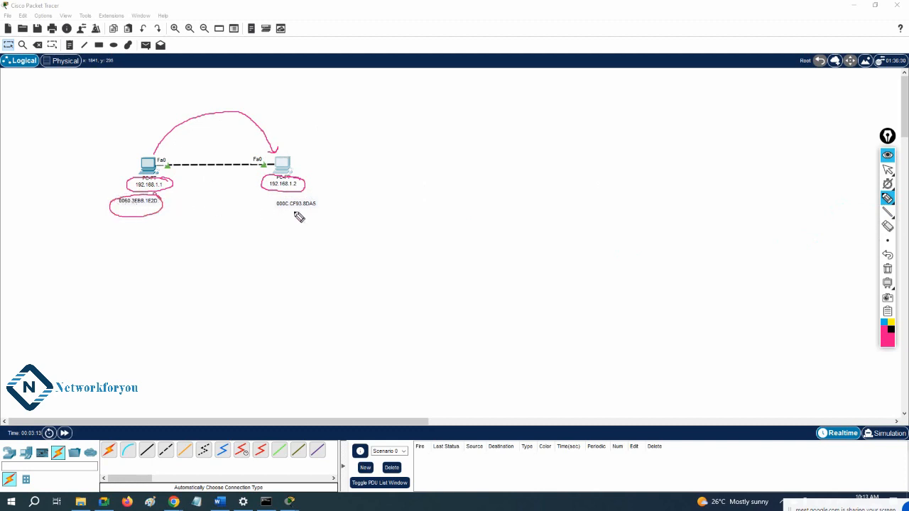
mouse_move(313, 198)
left_mouse_down()
mouse_move(268, 208)
mouse_move(324, 215)
mouse_move(317, 191)
left_mouse_up()
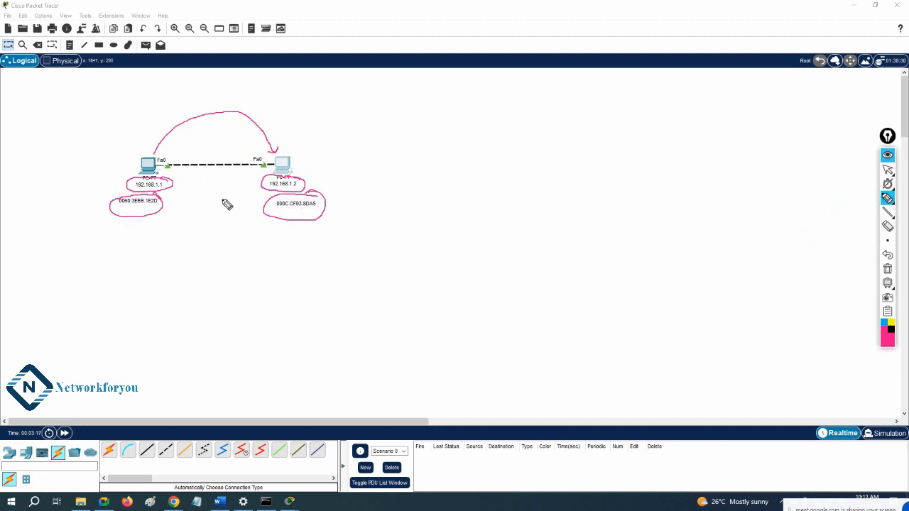
- Tick the known addresses, cross out the second PC's MAC address, write "ARP" on the canvas, and clear all pen annotations
mouse_move(163, 186)
left_mouse_down()
mouse_move(182, 172)
mouse_move(186, 191)
left_mouse_up()
left_click_drag(301, 183, 324, 173)
left_click_drag(300, 208, 284, 223)
left_click_drag(48, 288, 61, 284)
left_click_drag(59, 273, 73, 277)
left_click_drag(72, 267, 73, 274)
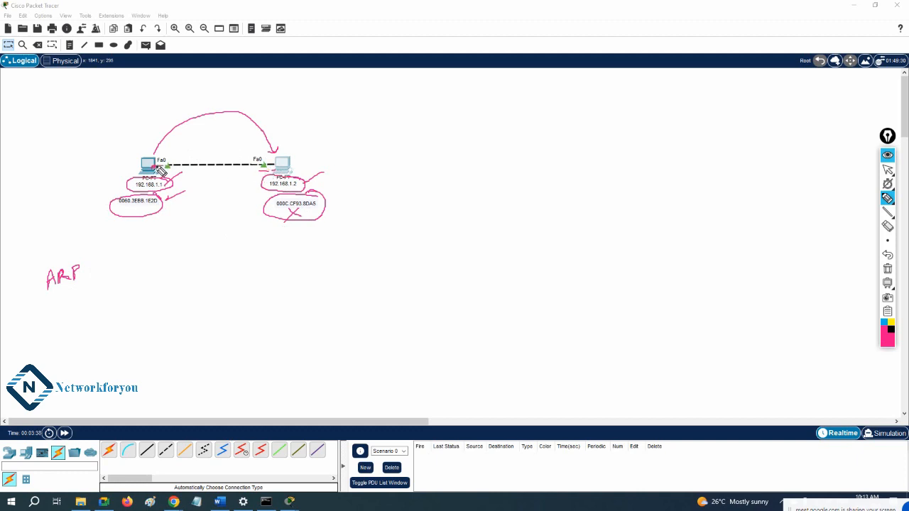
left_click(887, 269)
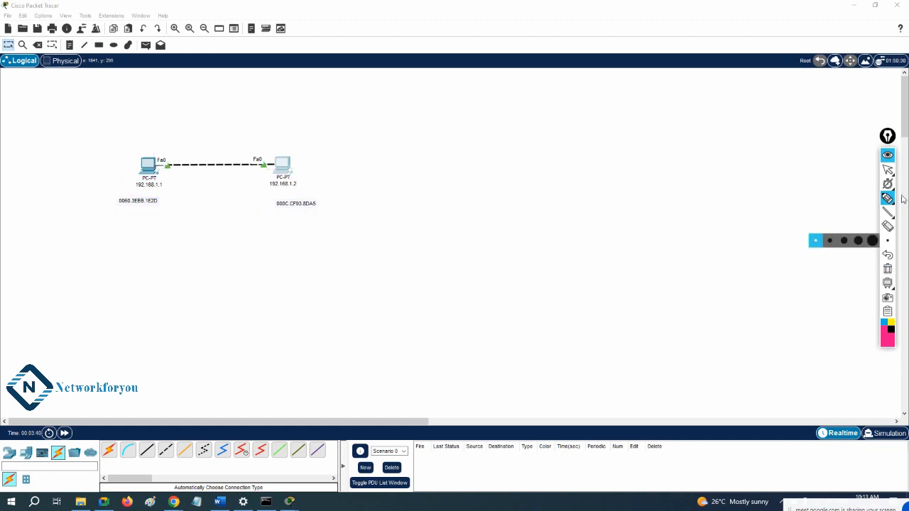
left_click(887, 169)
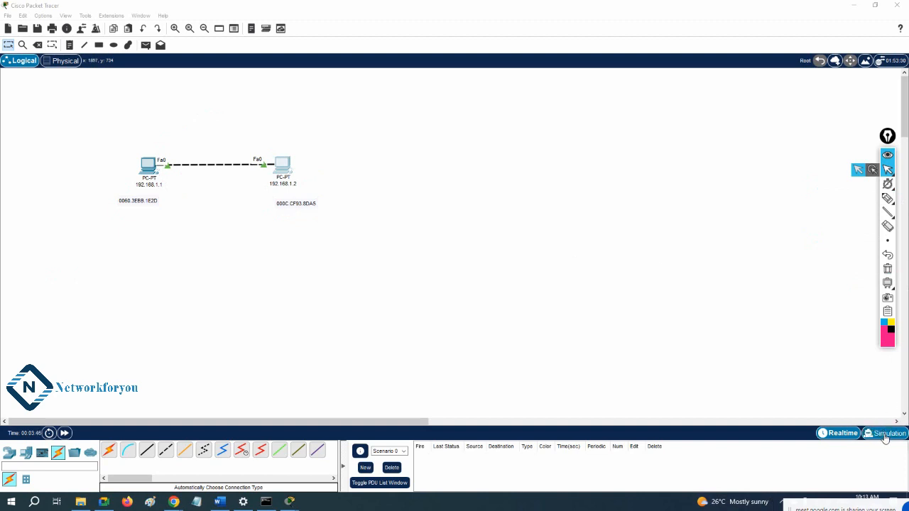
- Switch to Simulation mode and add a simple PDU from PC 192.168.1.1 to PC 192.168.1.2
left_click(885, 434)
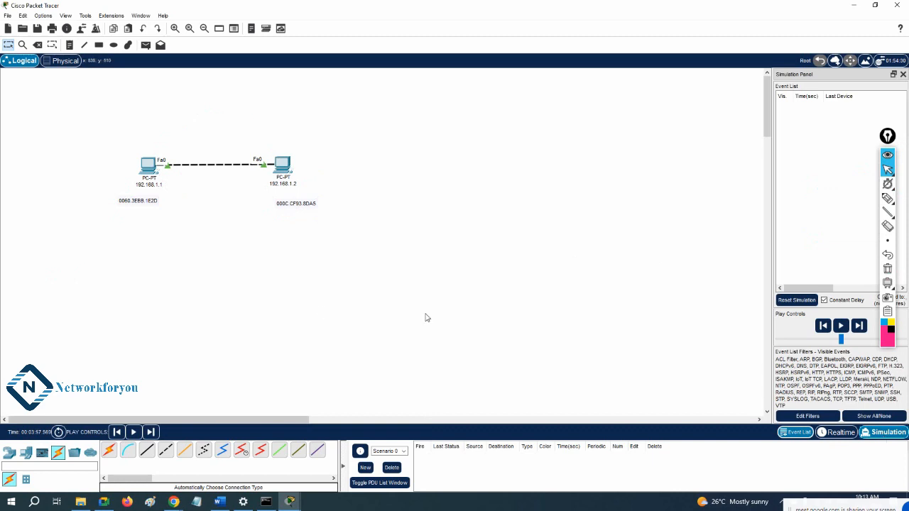
left_click(146, 44)
left_click(148, 165)
left_click(282, 164)
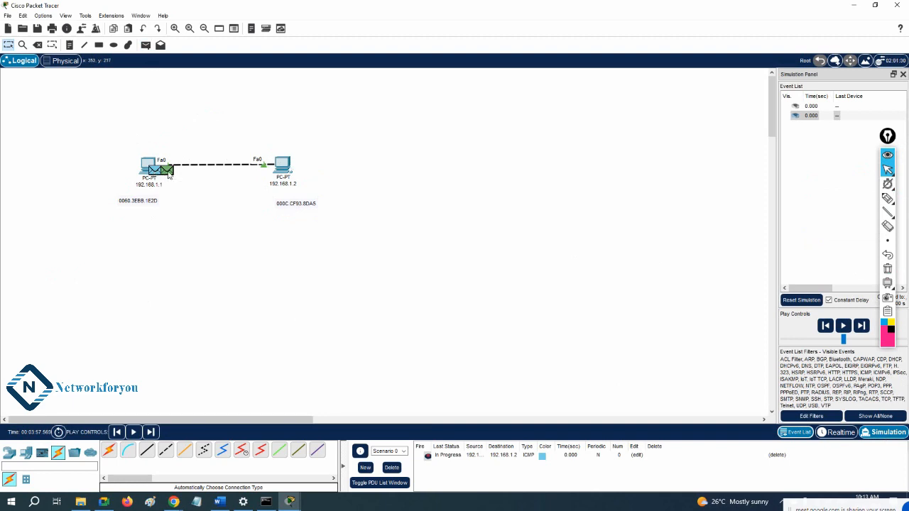
mouse_move(168, 175)
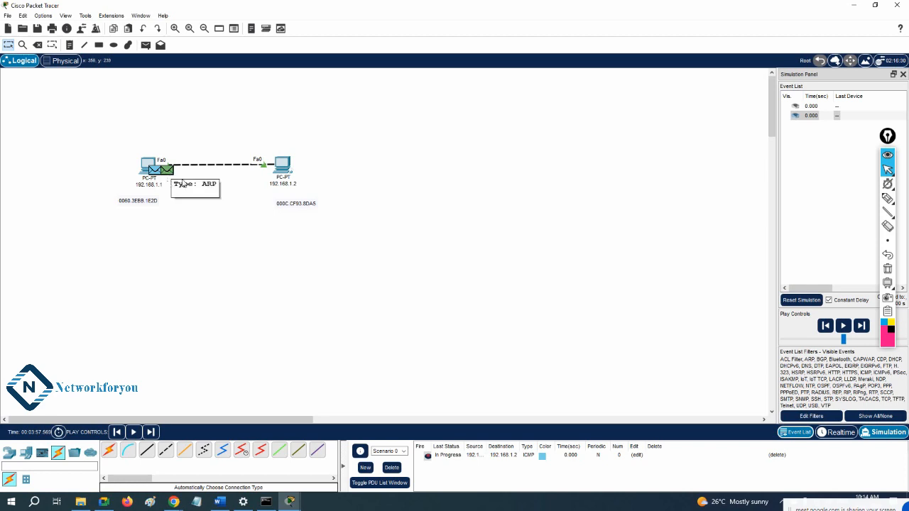
- Draw request and reply arrows between the PCs, circle their IP and MAC addresses, and erase the pen annotations
left_click(888, 198)
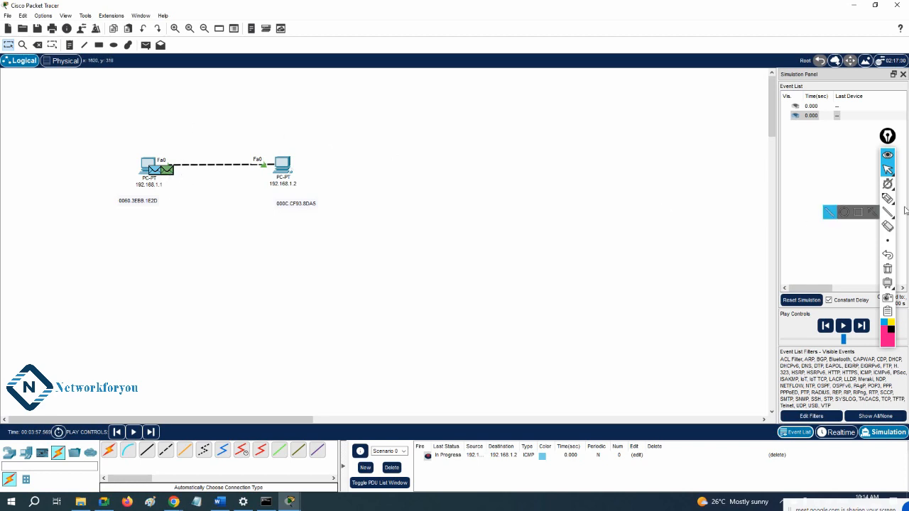
mouse_move(173, 169)
left_mouse_down()
mouse_move(179, 152)
mouse_move(229, 140)
mouse_move(272, 165)
left_mouse_up()
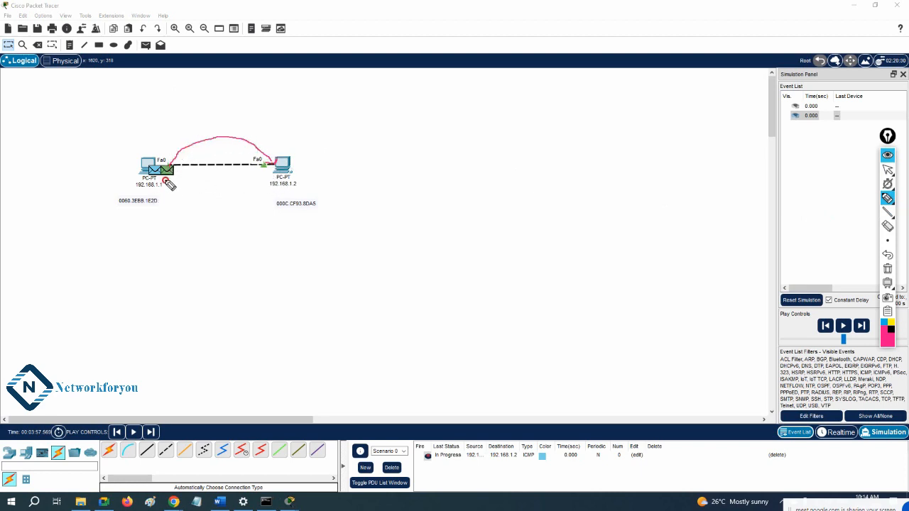
mouse_move(163, 177)
left_mouse_down()
mouse_move(126, 189)
mouse_move(168, 201)
mouse_move(108, 194)
mouse_move(156, 216)
mouse_move(165, 192)
left_mouse_up()
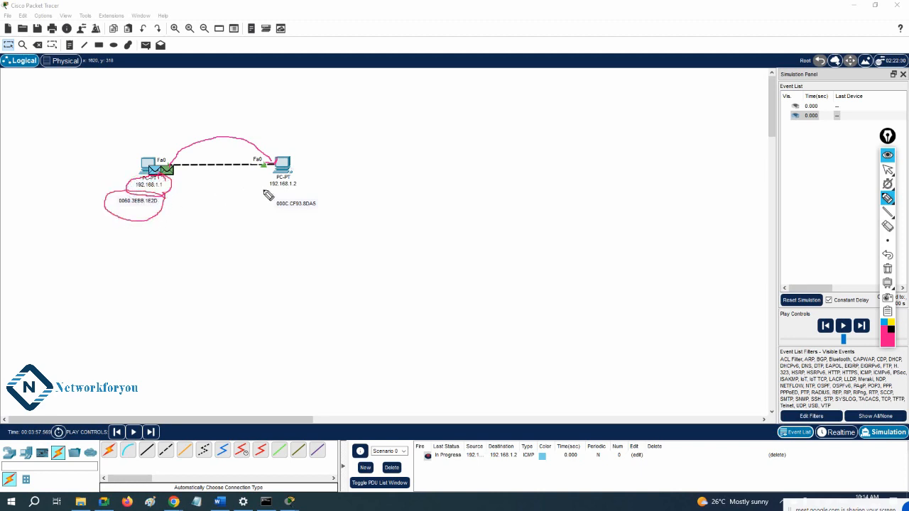
mouse_move(305, 183)
left_mouse_down()
mouse_move(296, 174)
mouse_move(263, 186)
mouse_move(303, 189)
mouse_move(291, 189)
mouse_move(287, 172)
mouse_move(300, 181)
mouse_move(305, 197)
mouse_move(297, 198)
left_mouse_up()
mouse_move(290, 165)
left_mouse_down()
mouse_move(217, 127)
mouse_move(164, 157)
mouse_move(187, 154)
left_mouse_up()
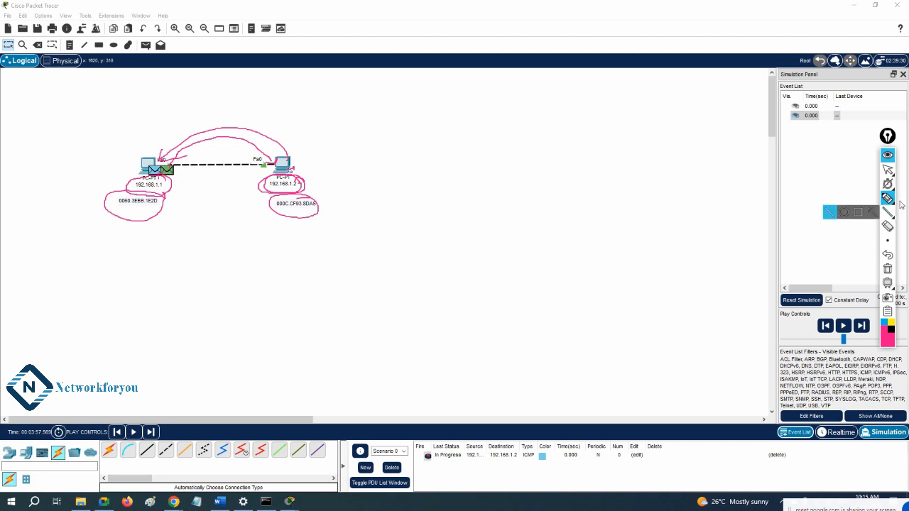
left_click(887, 169)
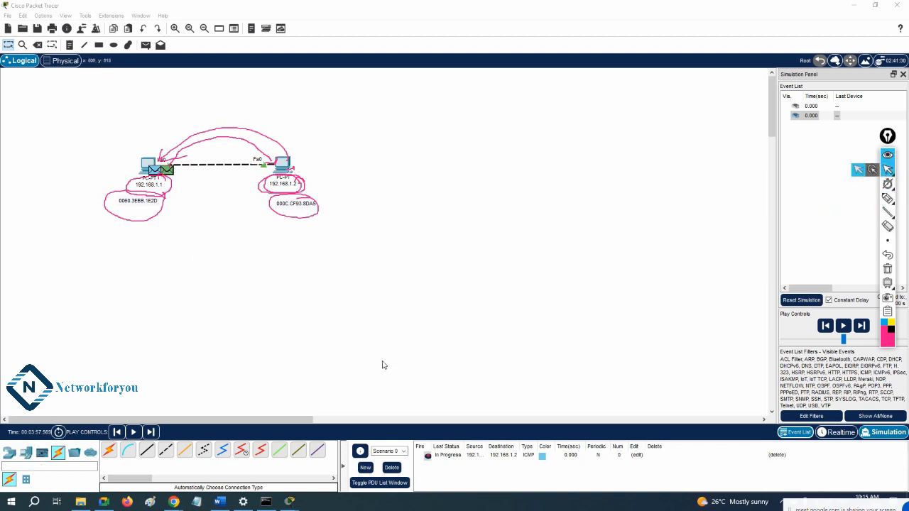
left_click(887, 268)
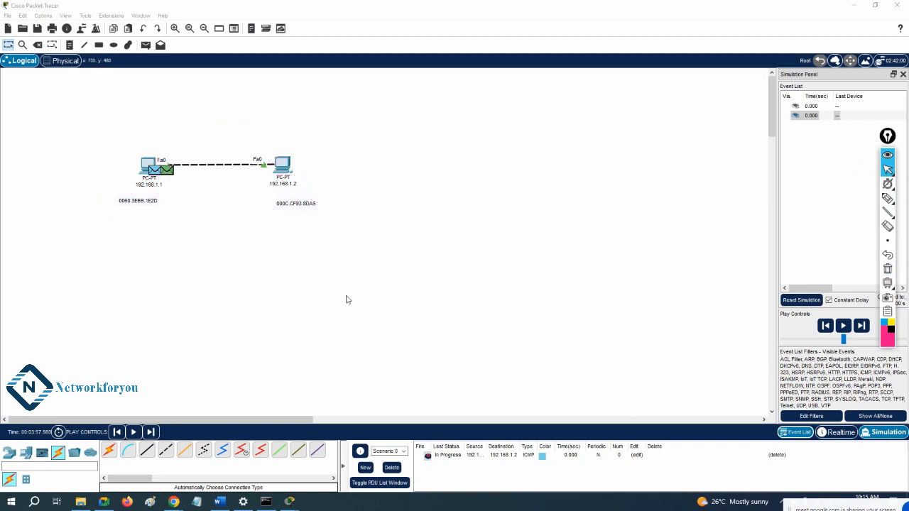
- Show the outbound PDU details of the ARP packet at PC 192.168.1.1 in a repositioned, enlarged window
left_click(169, 174)
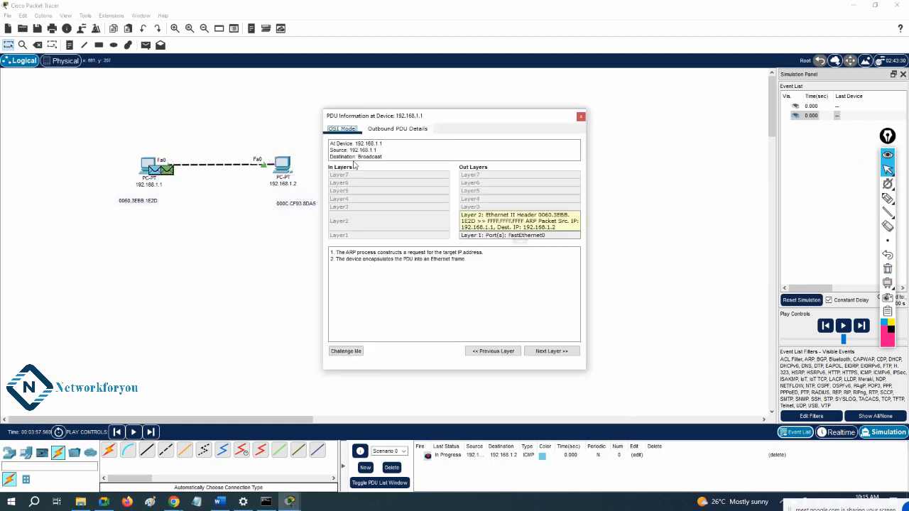
left_click_drag(320, 160, 290, 163)
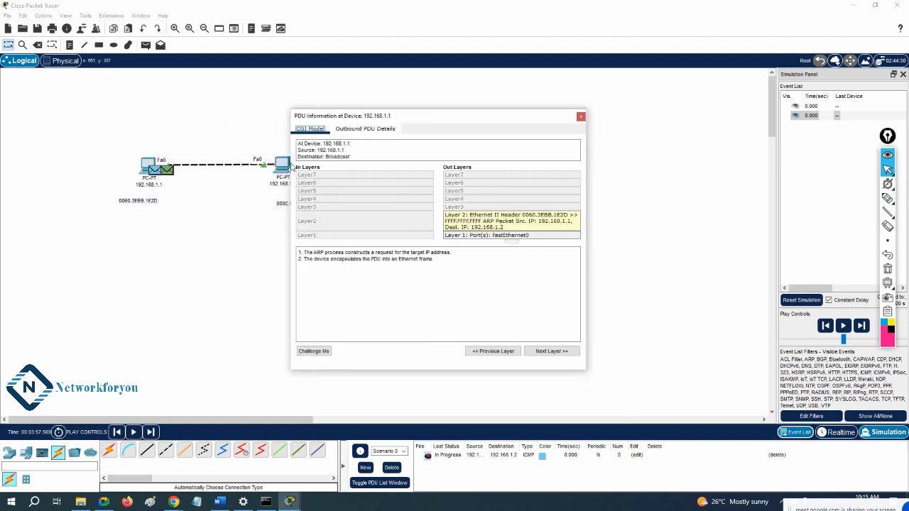
left_click(369, 128)
left_click_drag(425, 108, 463, 21)
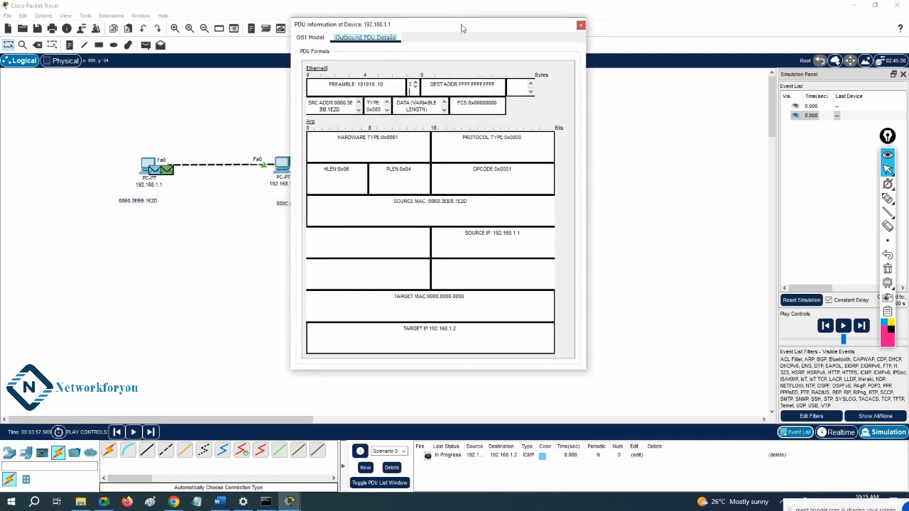
left_click_drag(587, 105, 687, 127)
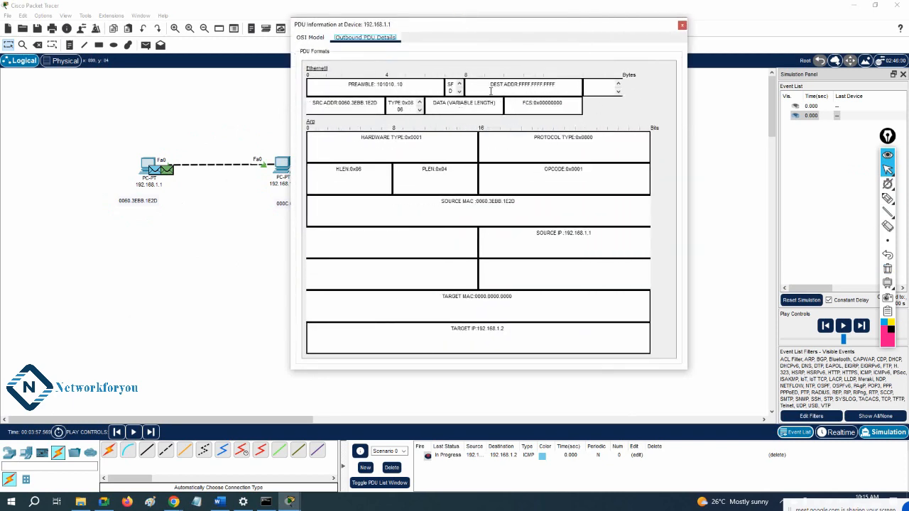
- Examine the Ethernet source and destination addresses and the source and target IP and MAC fields of the ARP request
left_click_drag(556, 84, 520, 83)
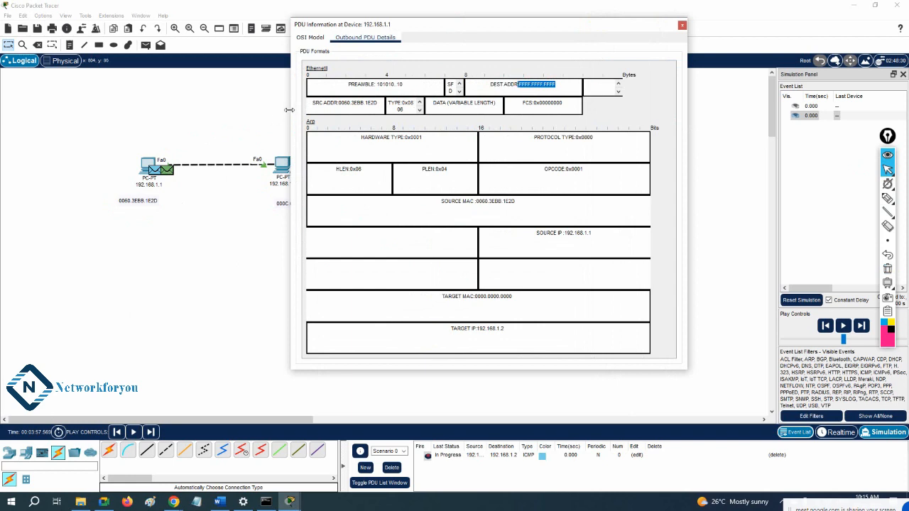
left_click_drag(289, 110, 255, 109)
left_click_drag(347, 103, 296, 103)
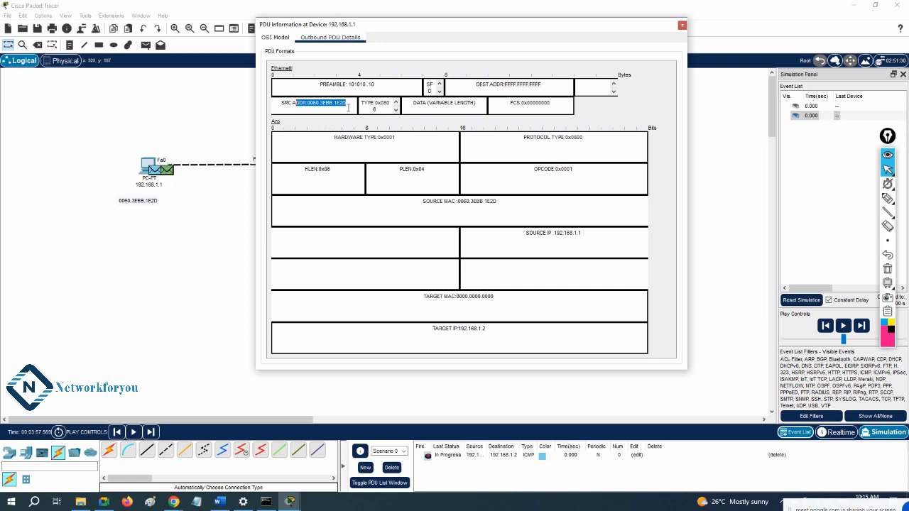
left_click_drag(347, 106, 291, 104)
left_click_drag(588, 234, 523, 232)
left_click_drag(501, 200, 420, 201)
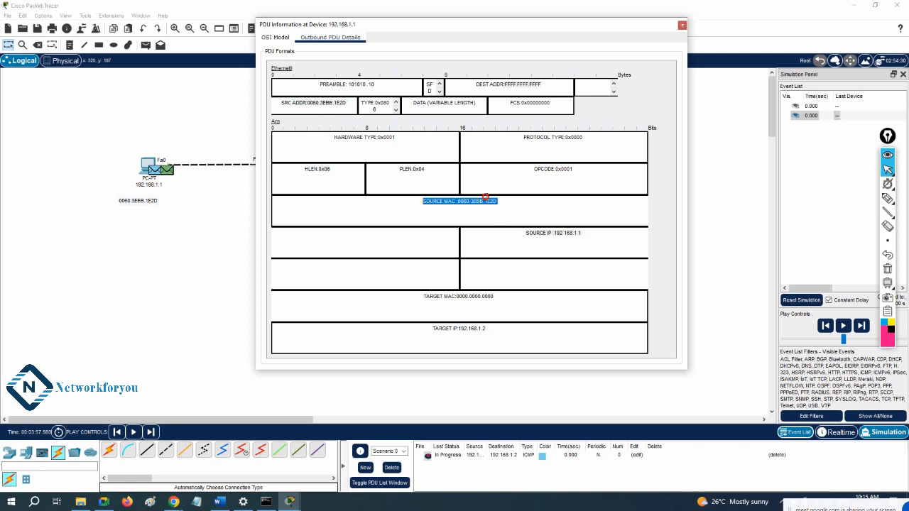
left_click_drag(491, 329, 425, 323)
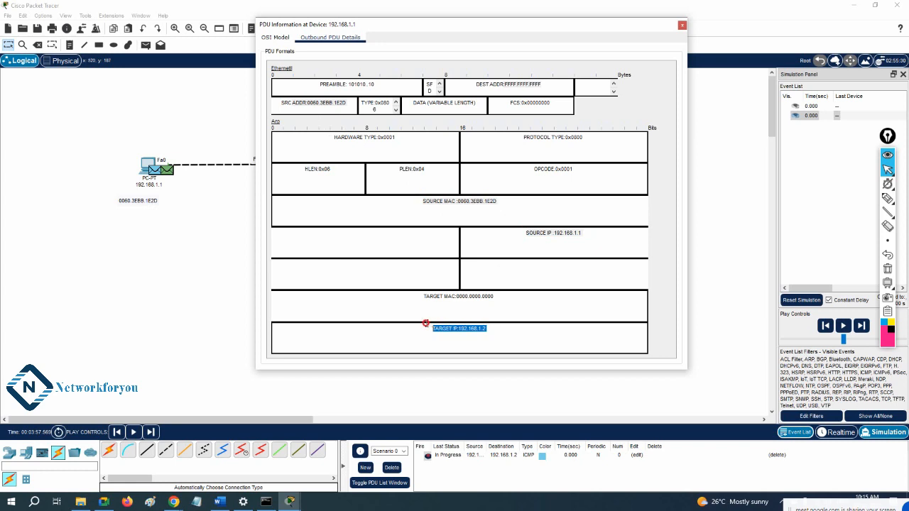
left_click_drag(497, 296, 424, 286)
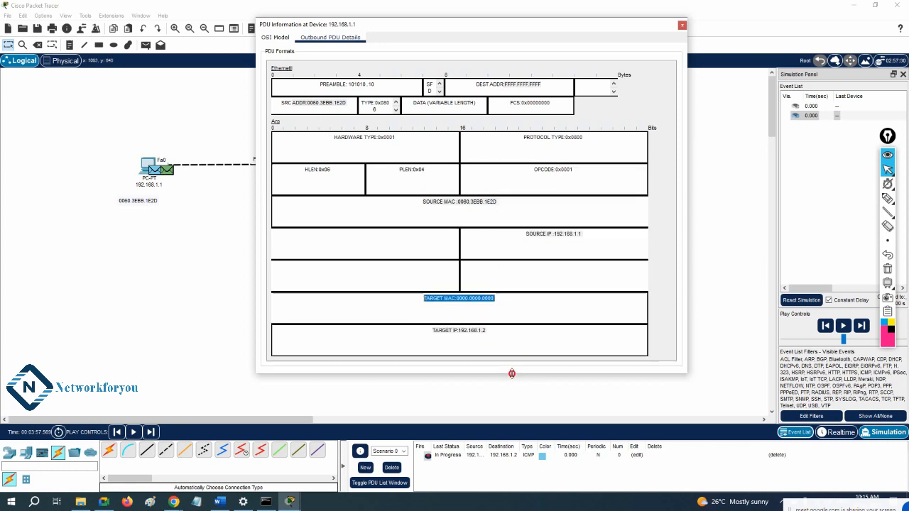
- Make the details window taller, recheck the target MAC and Ethernet destination address, and close the PDU information
left_click_drag(511, 371, 501, 441)
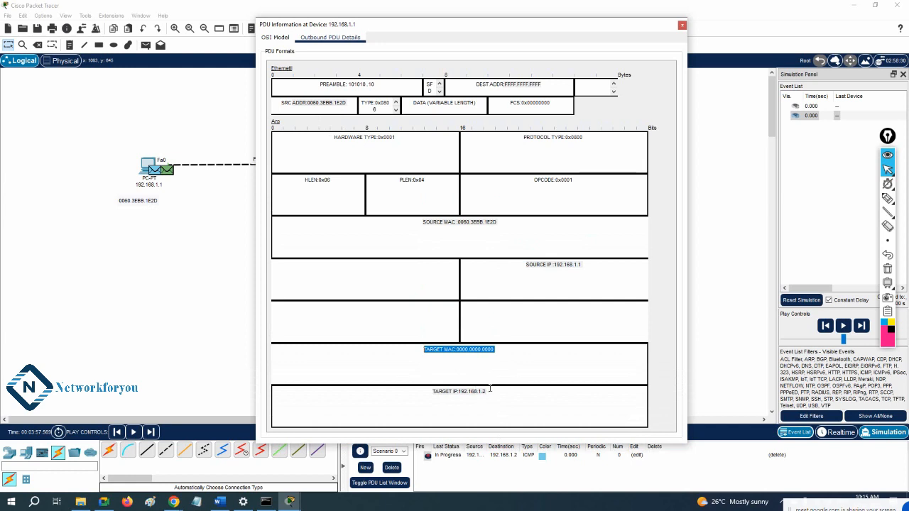
left_click(500, 351)
left_click_drag(466, 349, 419, 349)
left_click_drag(546, 83, 484, 80)
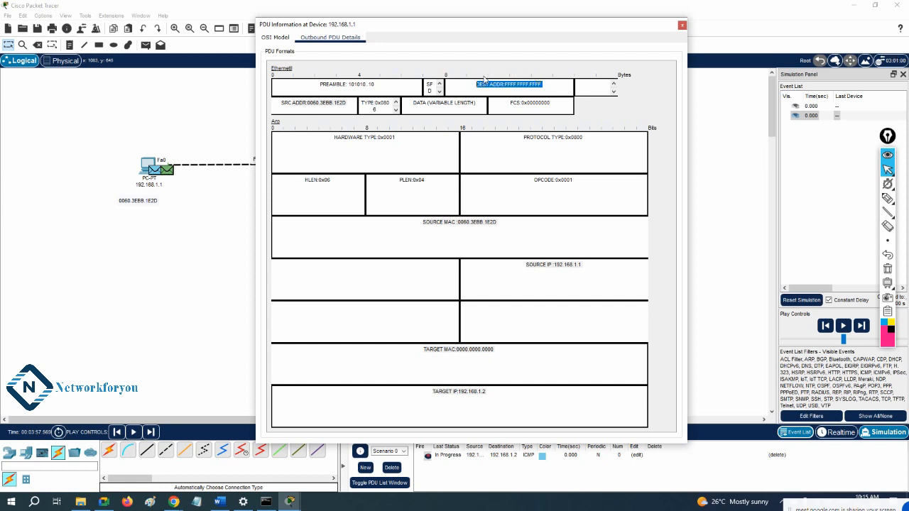
left_click(681, 25)
- Advance the simulation by one event and open the information of the ARP packet at PC 192.168.1.2
left_click(150, 432)
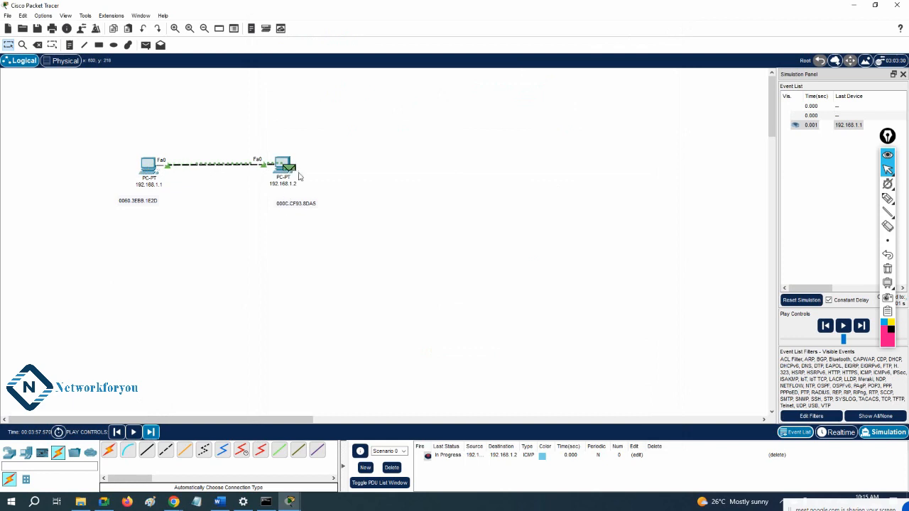
left_click(292, 170)
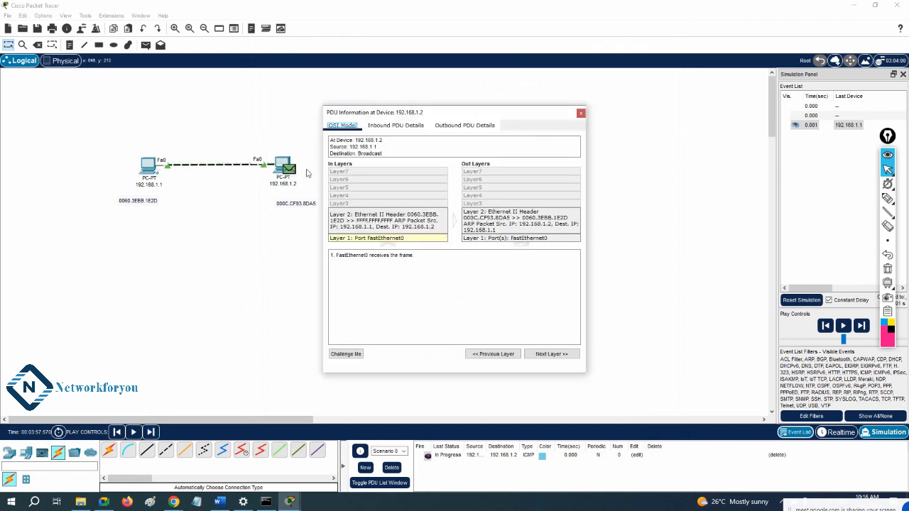
- Show the inbound PDU details of the ARP packet at PC 192.168.1.2 in an enlarged window
left_click(412, 130)
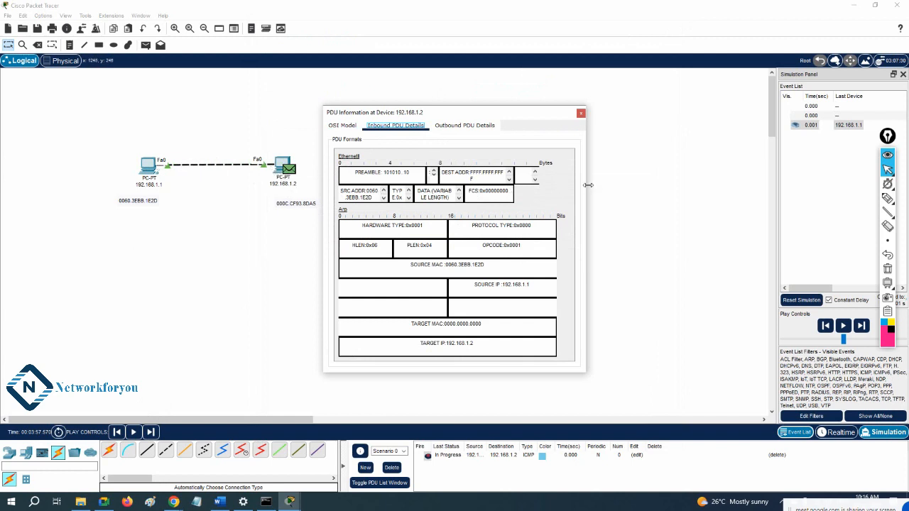
left_click_drag(587, 184, 686, 186)
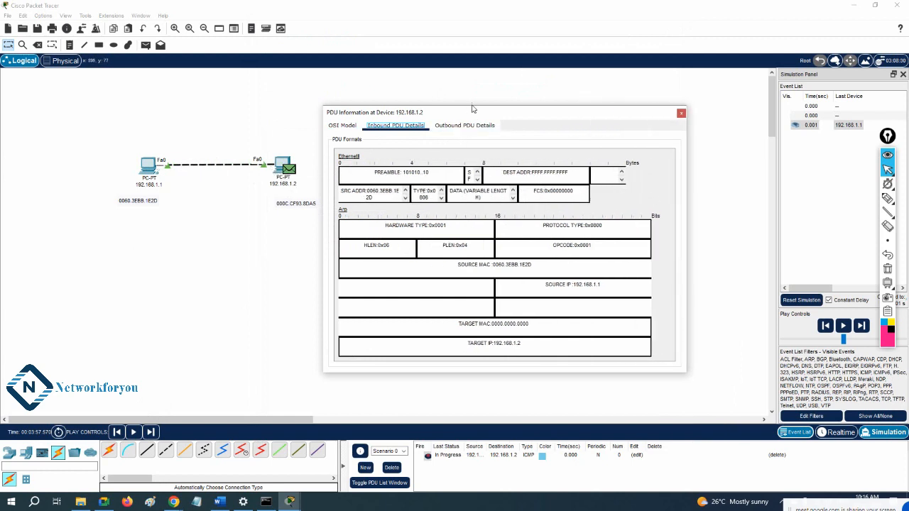
left_click_drag(473, 105, 473, 51)
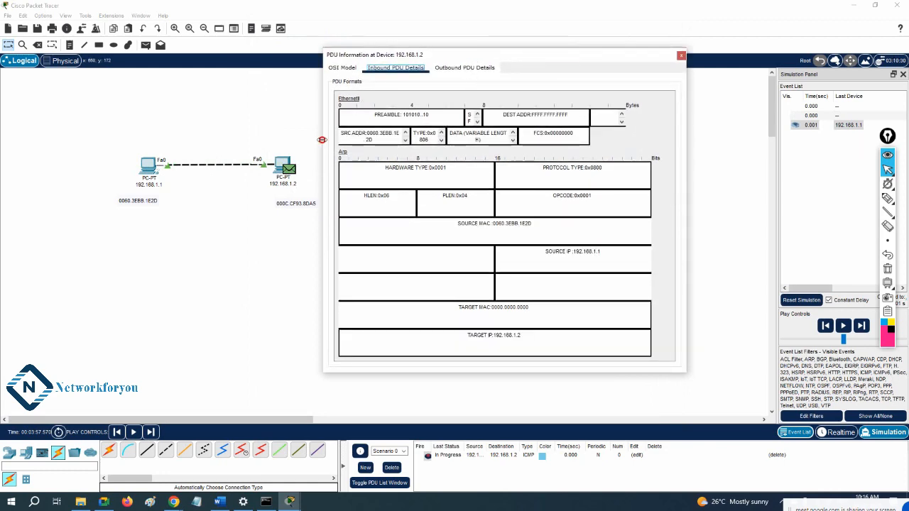
left_click_drag(321, 139, 177, 139)
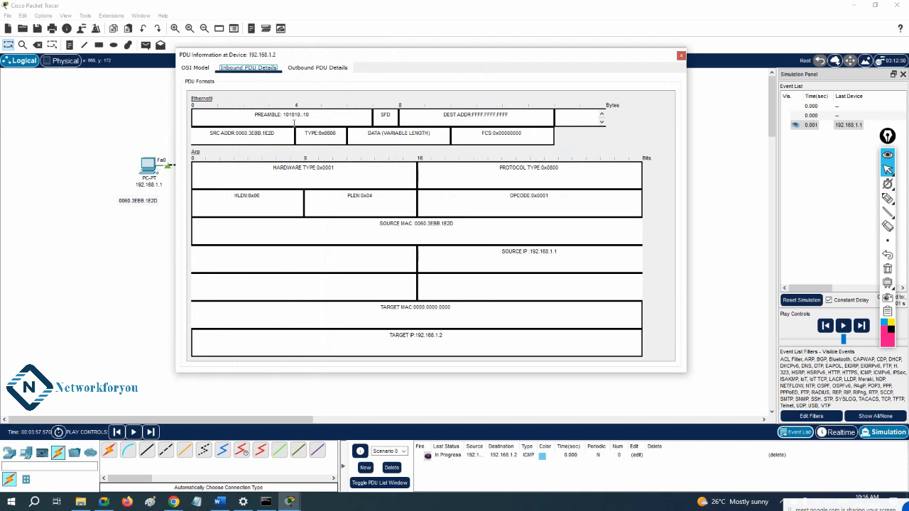
- Examine the Ethernet destination address and the source and target IP and MAC fields of the inbound ARP request
left_click_drag(522, 118, 449, 110)
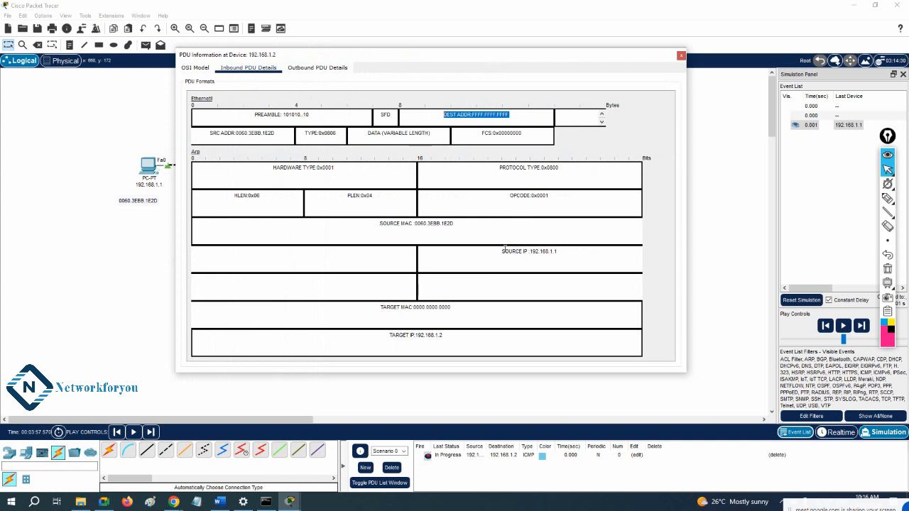
left_click_drag(503, 249, 549, 253)
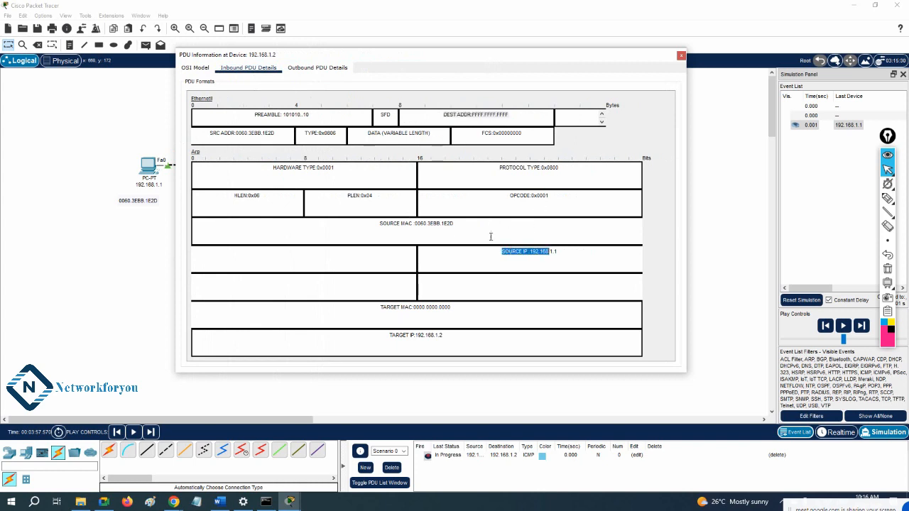
left_click_drag(461, 223, 368, 222)
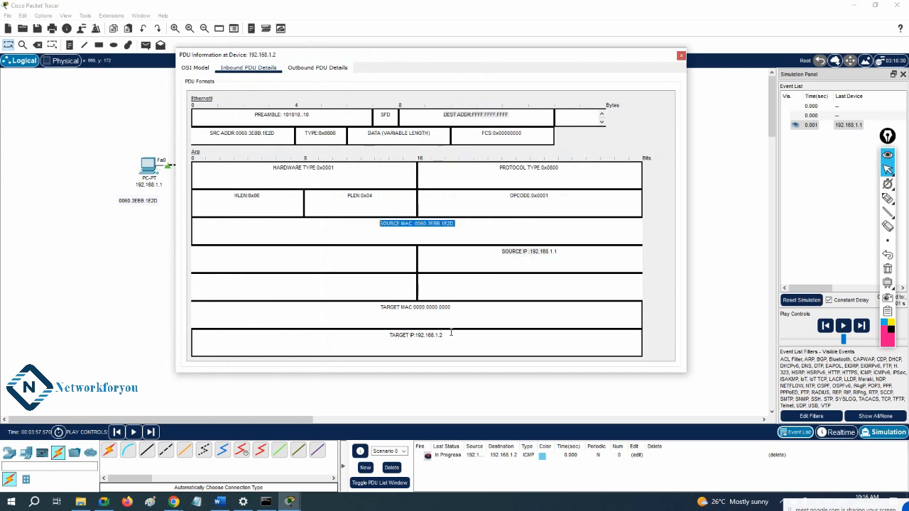
left_click_drag(450, 332, 386, 337)
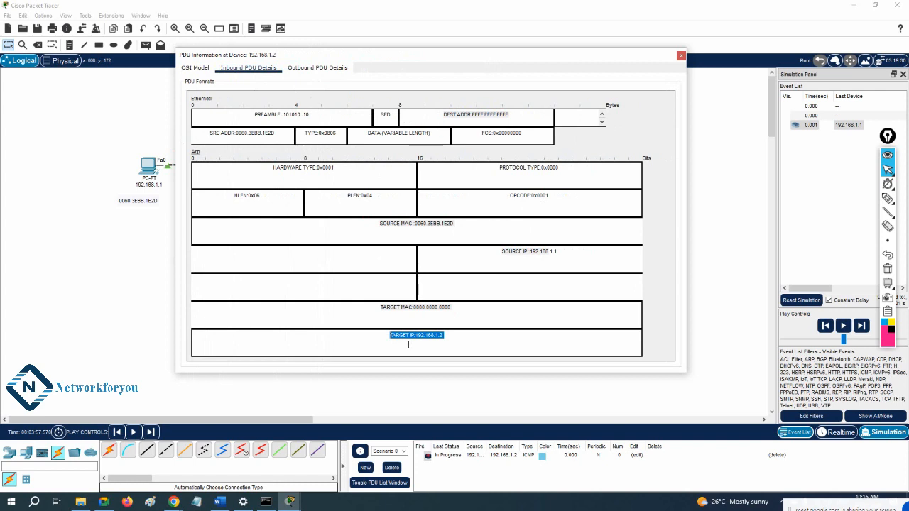
left_click_drag(454, 308, 379, 301)
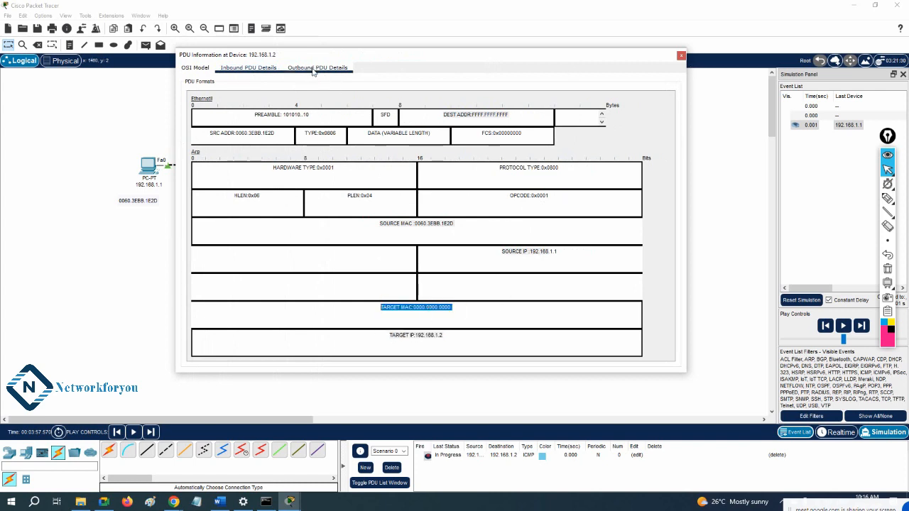
- Uncover the two PCs behind the PDU window and show the outbound PDU details of the ARP packet
left_click_drag(359, 55, 461, 80)
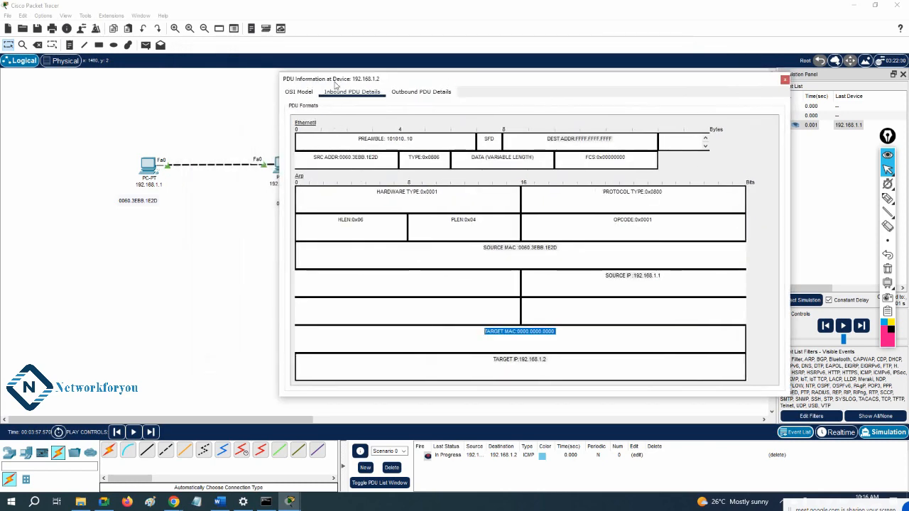
left_click_drag(328, 81, 433, 81)
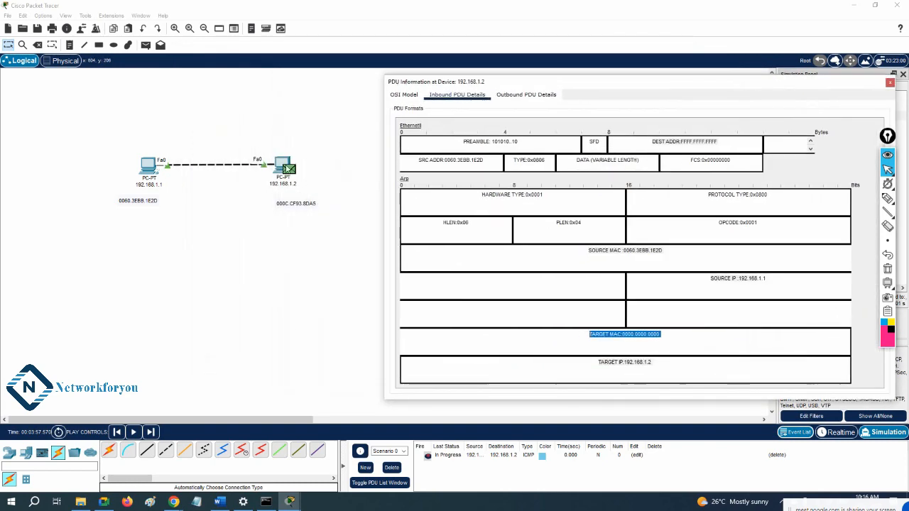
left_click(518, 98)
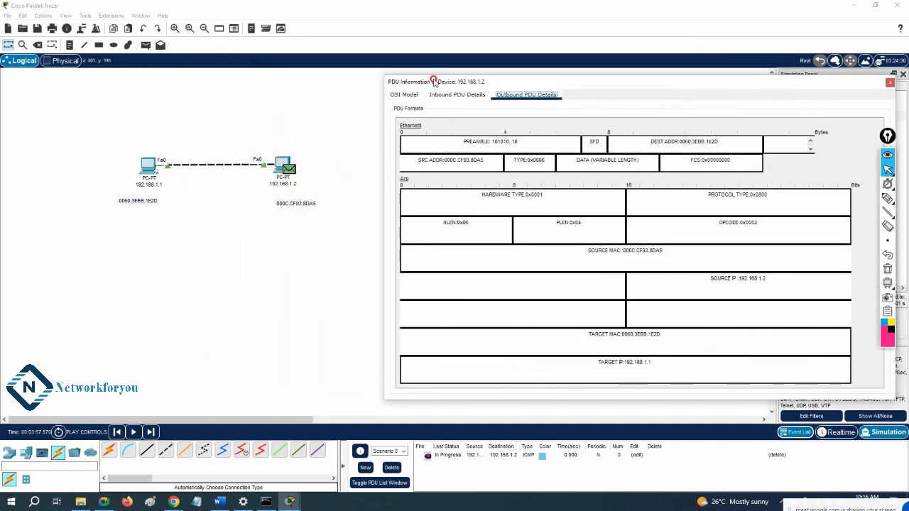
left_click_drag(432, 82, 303, 57)
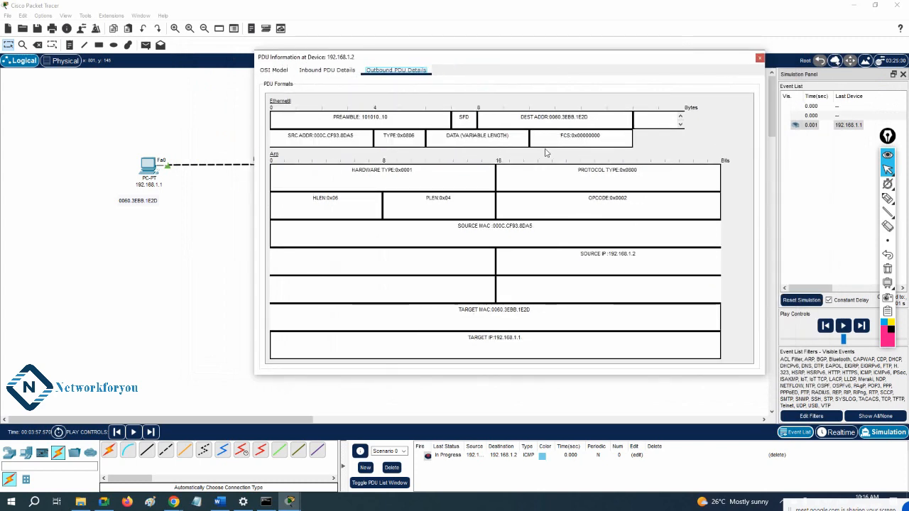
- Compare the reply's Ethernet destination address with the MAC address label of PC 192.168.1.1
left_click(593, 115)
left_click_drag(592, 116, 526, 114)
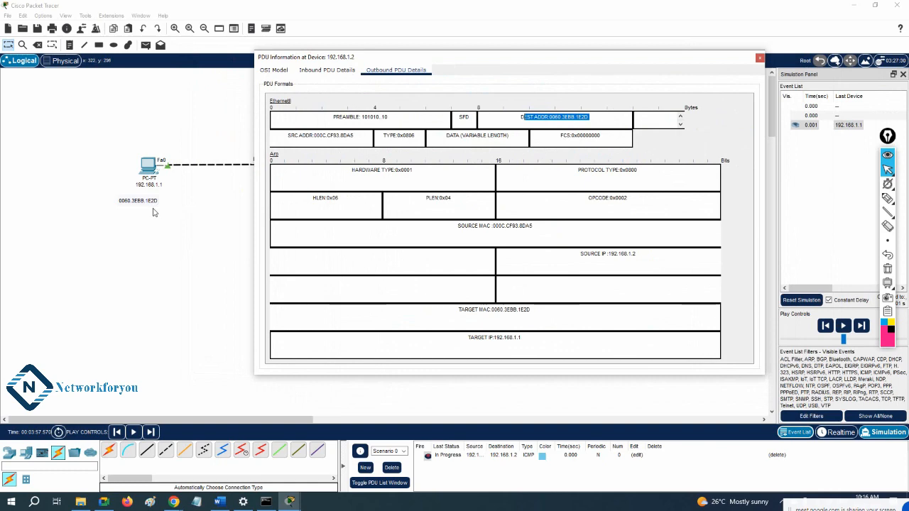
left_click_drag(331, 59, 411, 82)
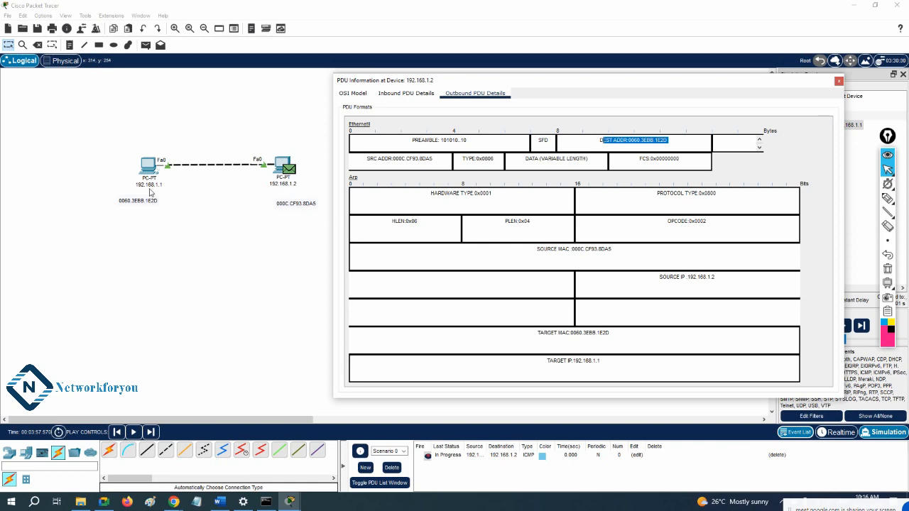
left_click_drag(407, 80, 325, 72)
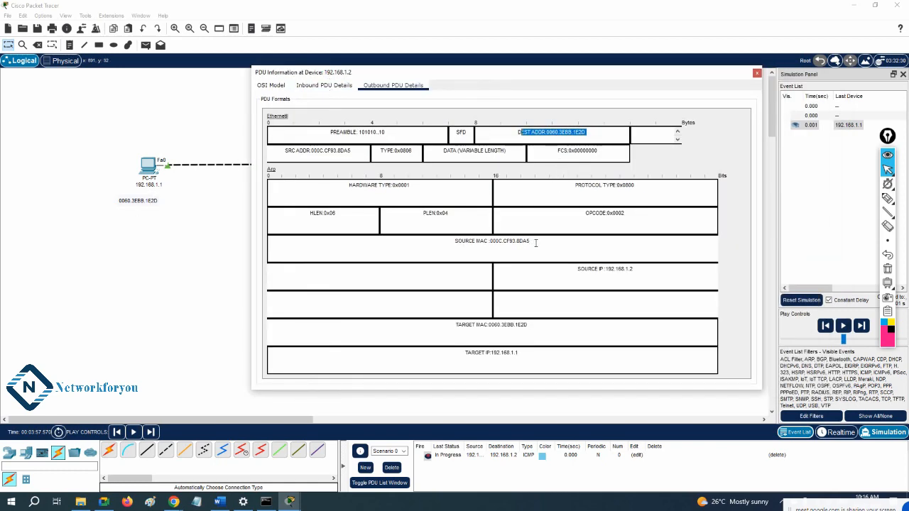
- Examine the source and target IP and MAC fields of the ARP reply, comparing the MAC addresses with the PC labels
left_click_drag(536, 241, 458, 245)
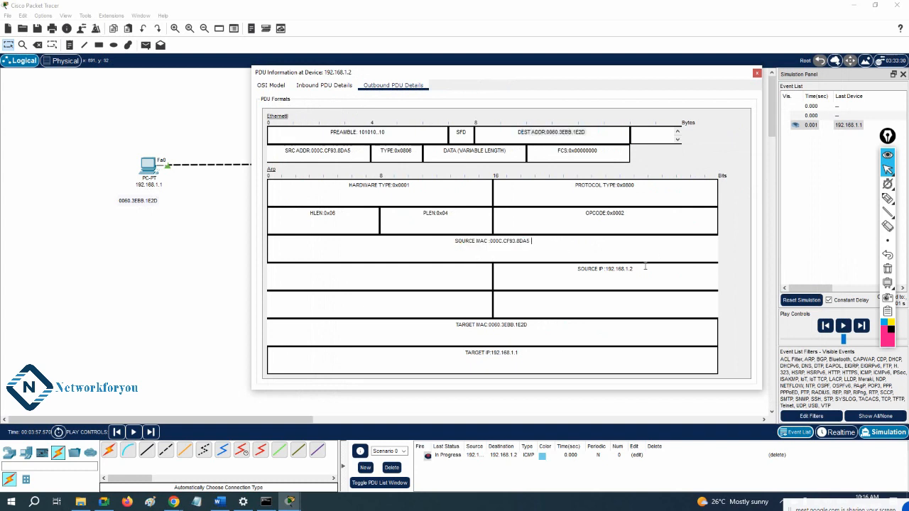
left_click_drag(645, 267, 572, 267)
left_click_drag(520, 352, 461, 350)
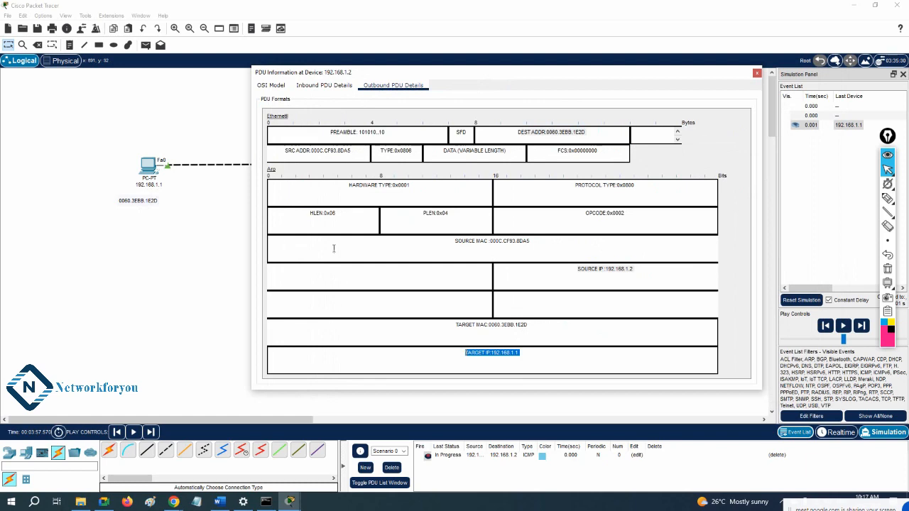
left_click_drag(529, 325, 445, 323)
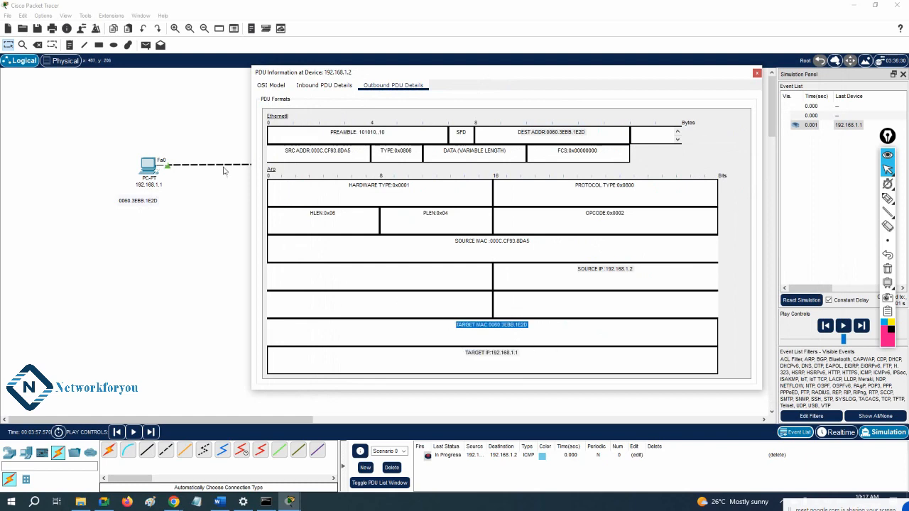
left_click_drag(464, 76, 539, 76)
left_click_drag(605, 242, 532, 242)
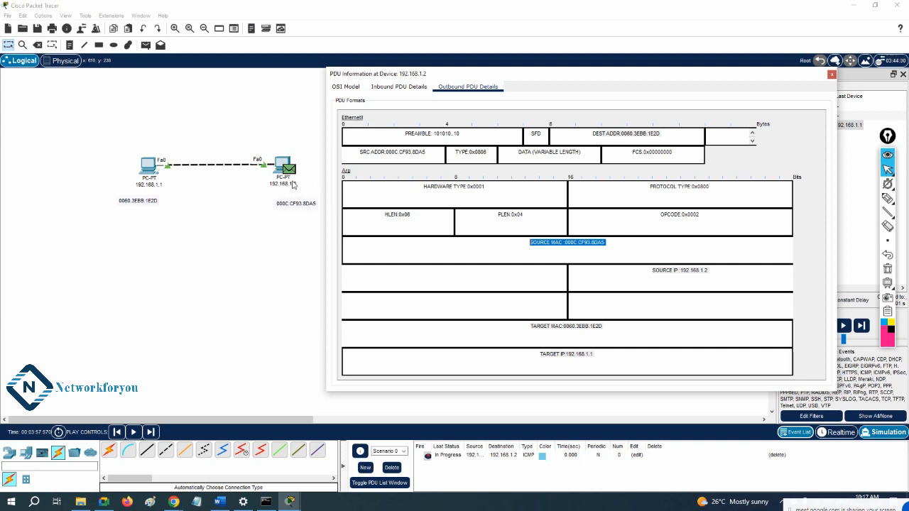
left_click(630, 247)
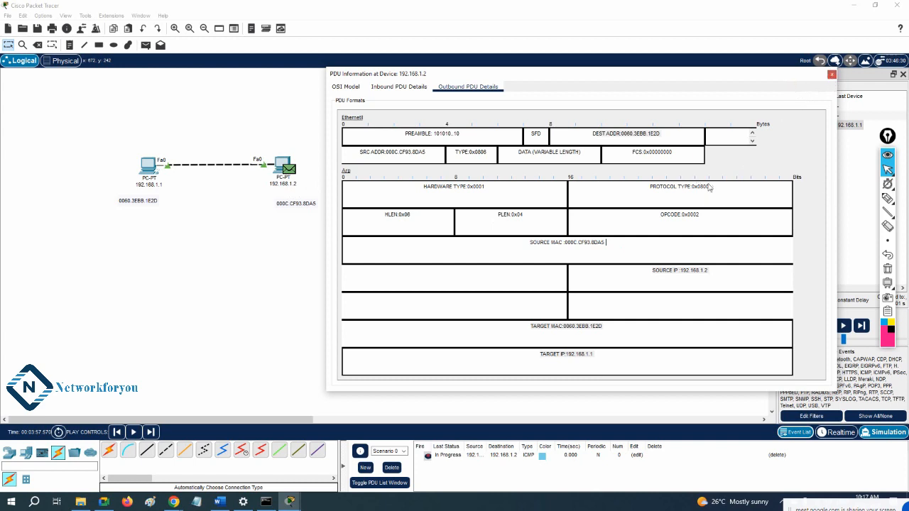
- Close the PDU information and advance the simulation by two events
left_click(831, 74)
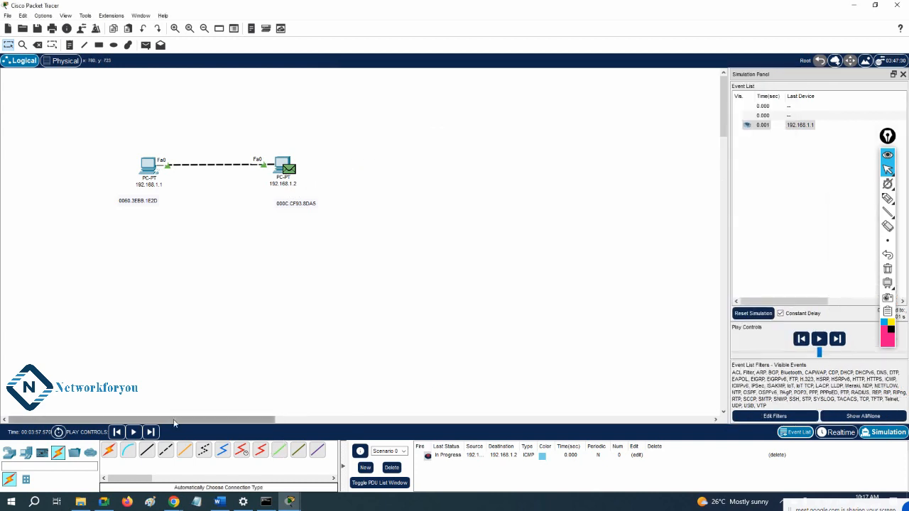
left_click(150, 432)
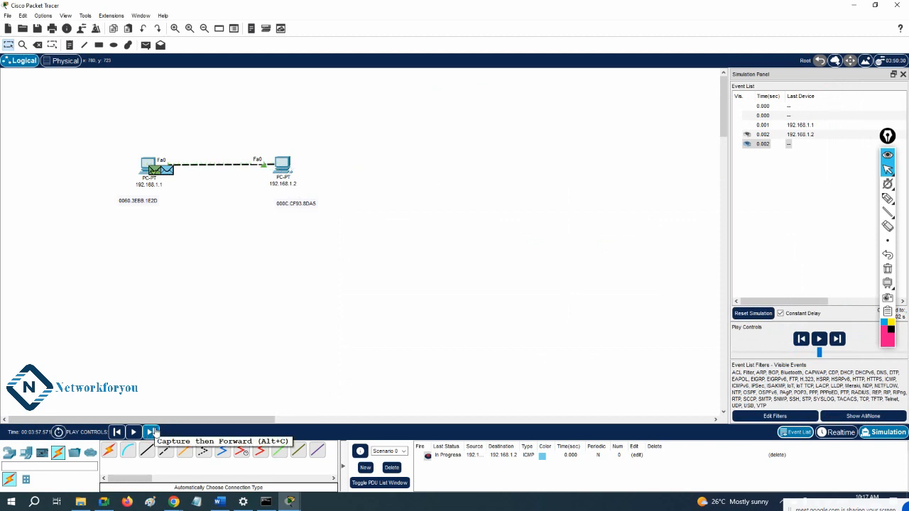
left_click(152, 432)
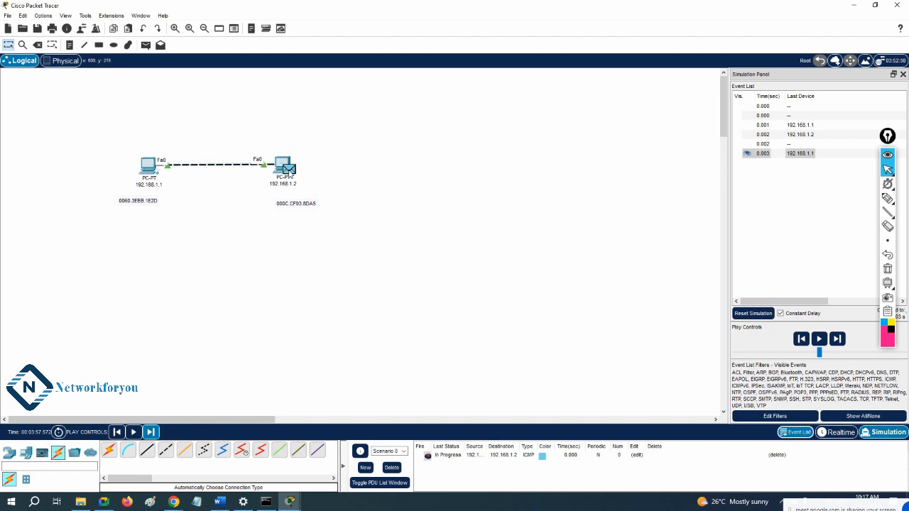
mouse_move(287, 168)
- Close the simulation event list, delete the current PDU scenario and return to Realtime mode
left_click(903, 75)
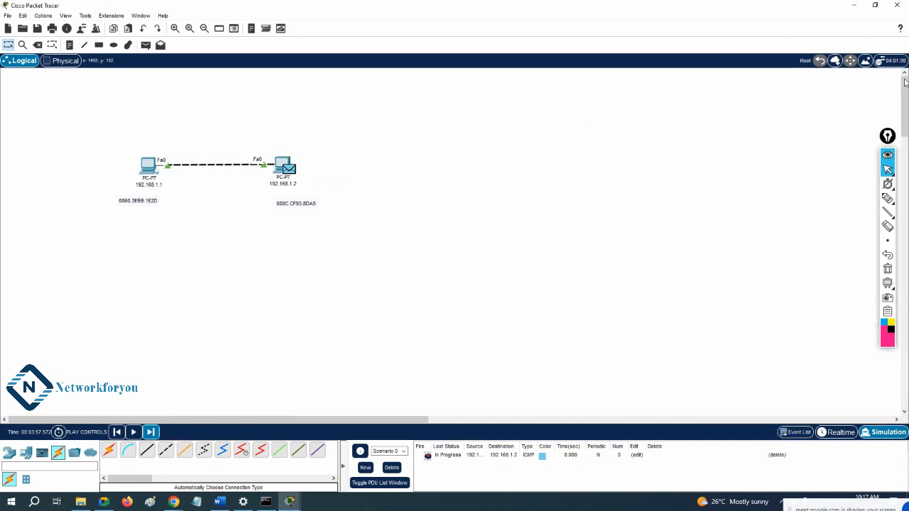
left_click(391, 467)
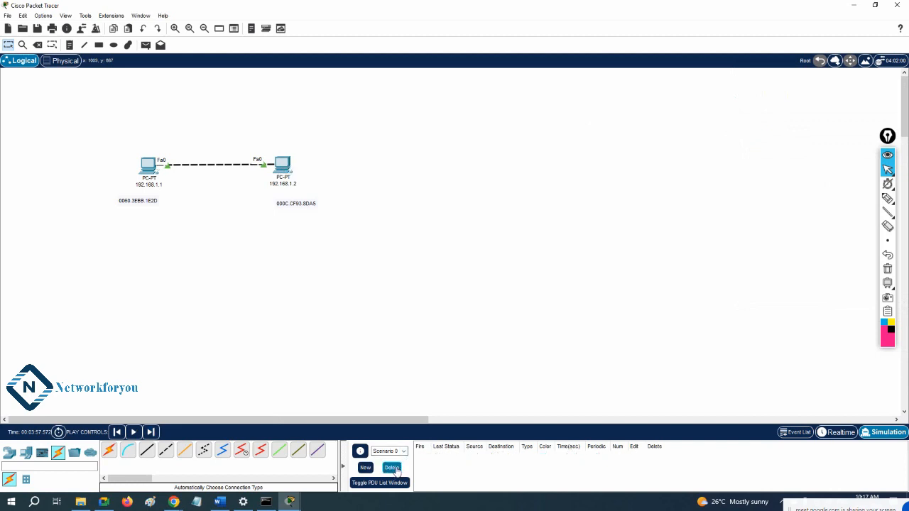
left_click(842, 433)
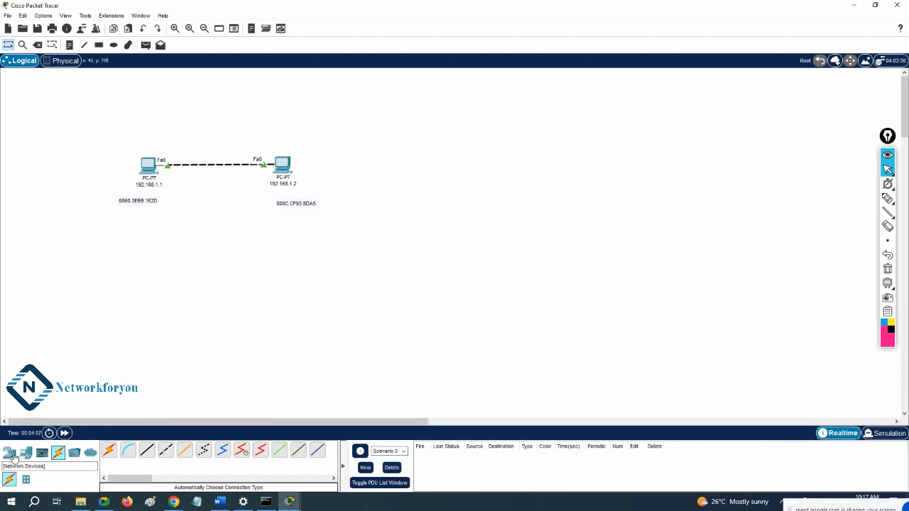
- Add a 2960 switch to the workspace, just below the link between the two PCs
left_click(11, 454)
left_click(26, 479)
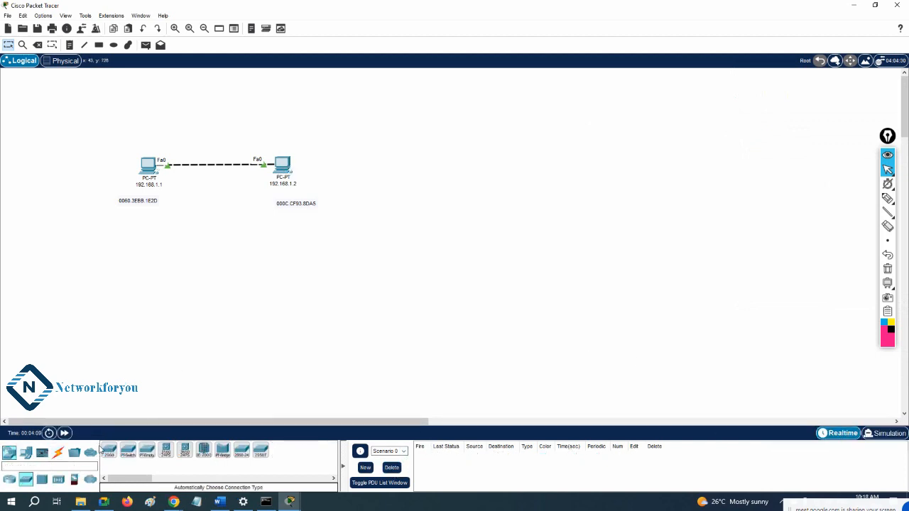
left_click_drag(109, 450, 217, 202)
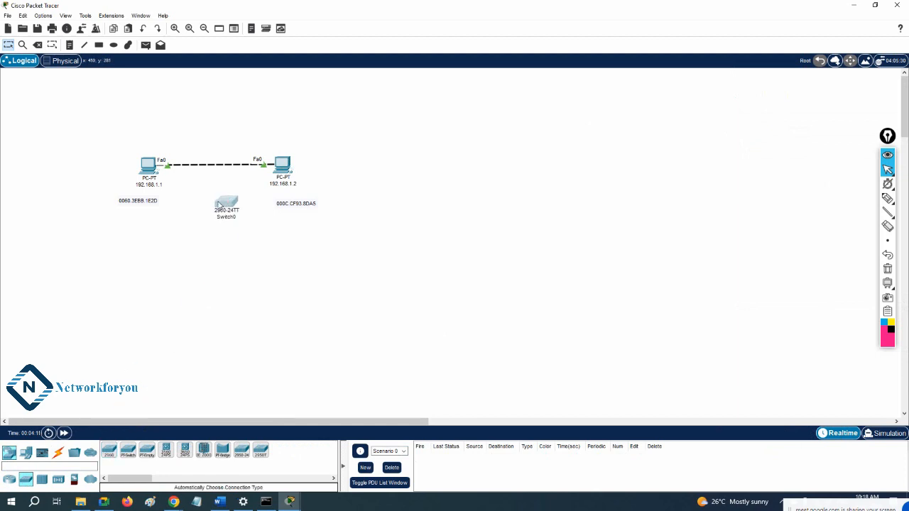
left_click(216, 202)
left_click(157, 254)
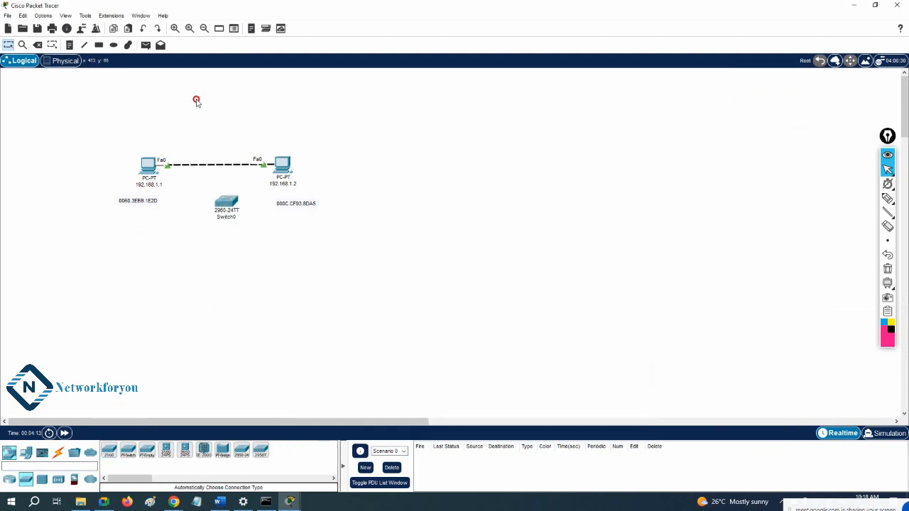
- Delete the direct cable between the two PCs and move the switch into line between them
left_click(37, 45)
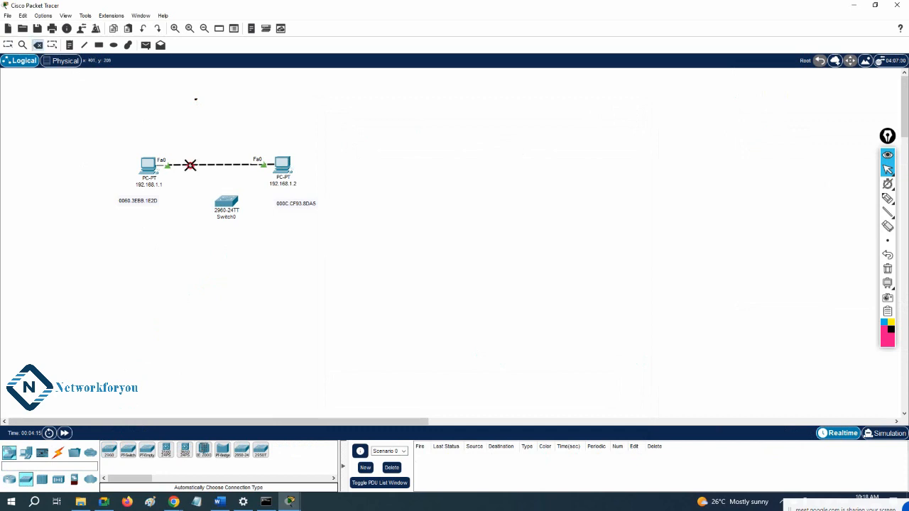
left_click(189, 164)
left_click(9, 45)
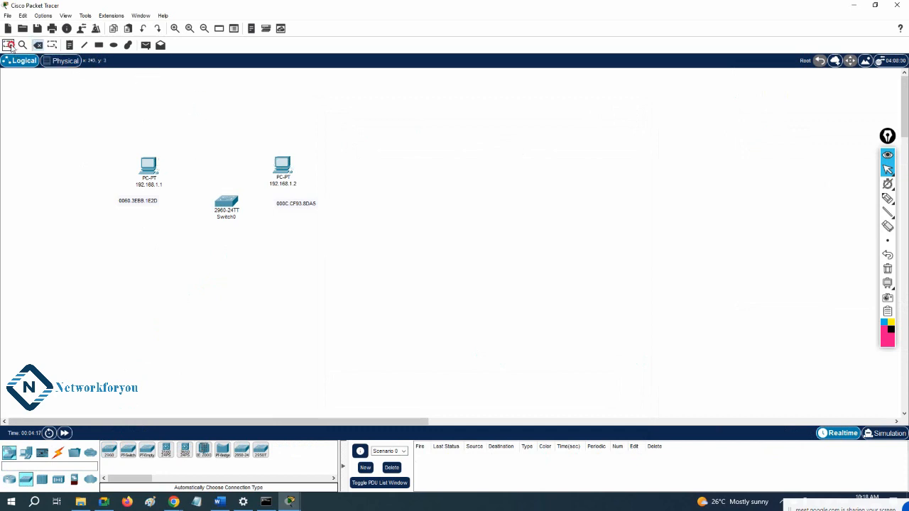
left_click_drag(228, 207, 216, 176)
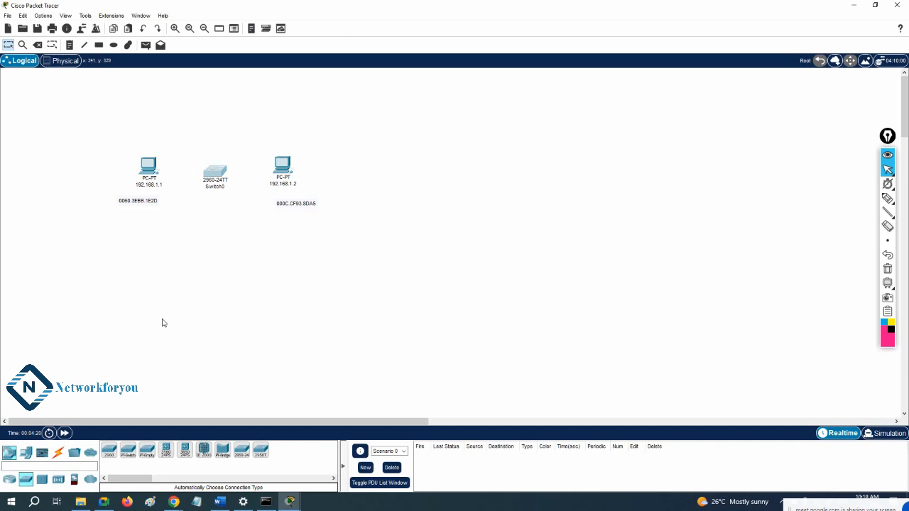
- Connect PC 192.168.1.1 to the switch with an automatically chosen cable
left_click(58, 452)
left_click(109, 450)
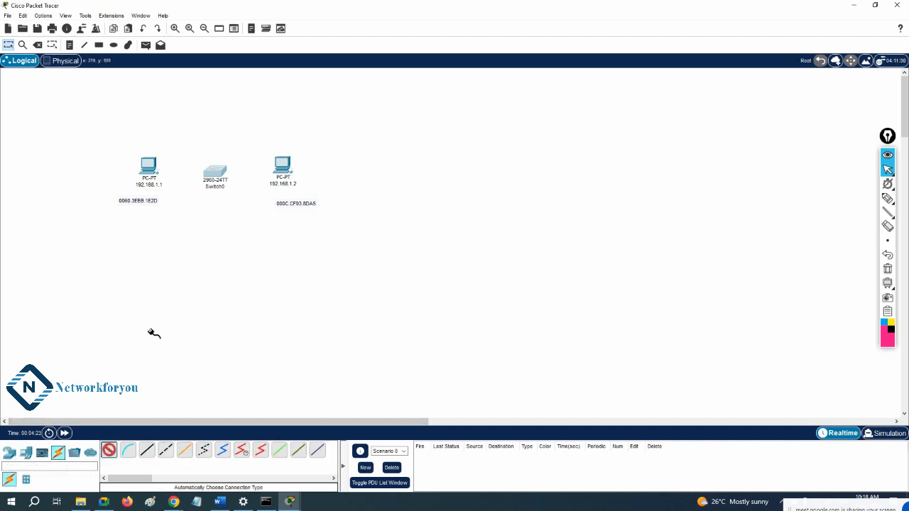
left_click(151, 165)
left_click(214, 173)
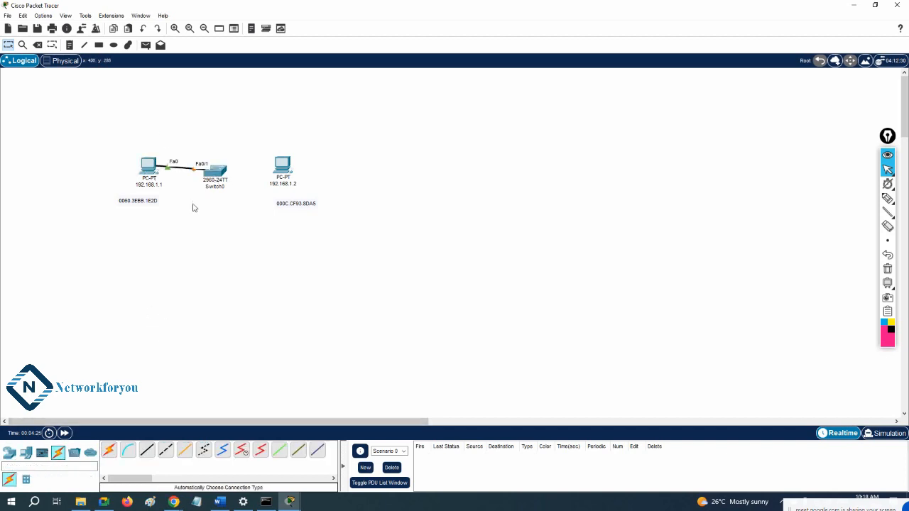
- Connect PC 192.168.1.2 to the switch with an automatically chosen cable
left_click(109, 450)
left_click(282, 168)
left_click(228, 174)
- Spread the two PCs slightly away from the switch and reposition their MAC address labels beneath them
left_click_drag(286, 173, 305, 170)
left_click_drag(151, 167, 134, 156)
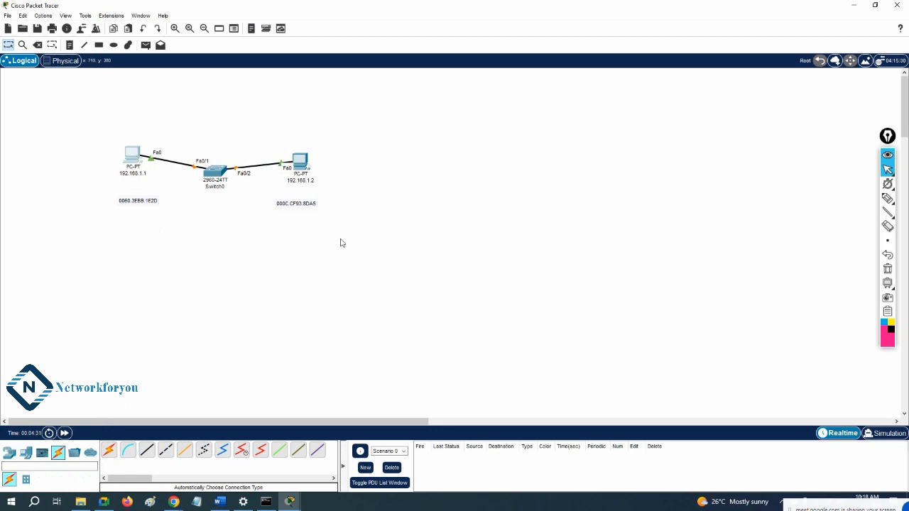
left_click_drag(309, 207, 320, 196)
left_click_drag(151, 205, 157, 200)
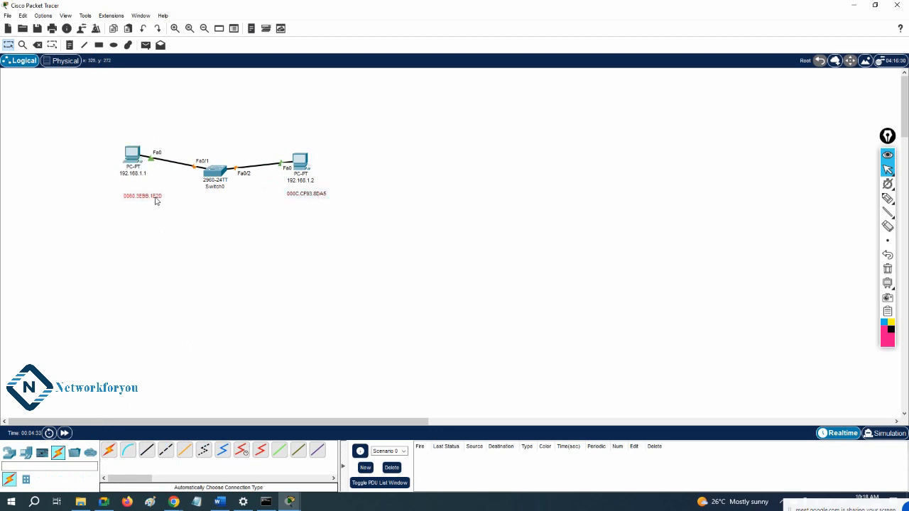
- Check the ARP table of PC 192.168.1.1 twice with arp -a in its command prompt, then close the PC's window
left_click(130, 151)
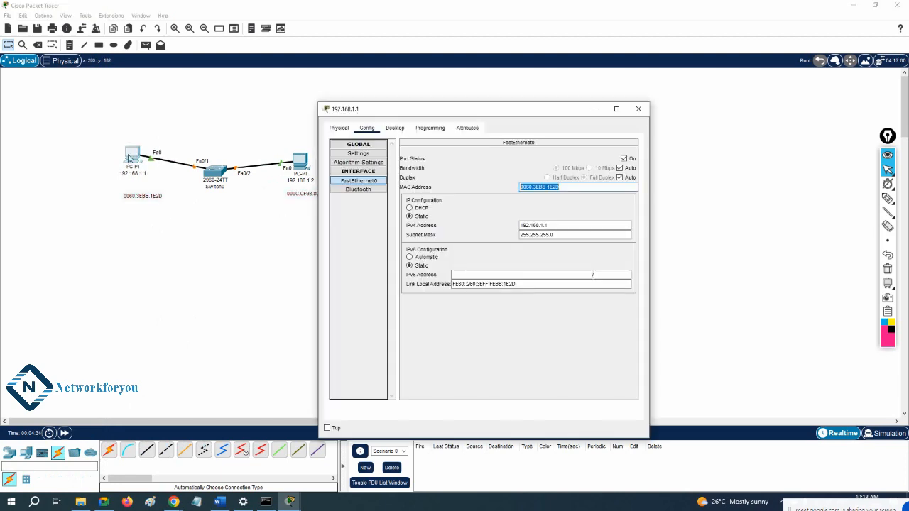
left_click(395, 128)
left_click(530, 174)
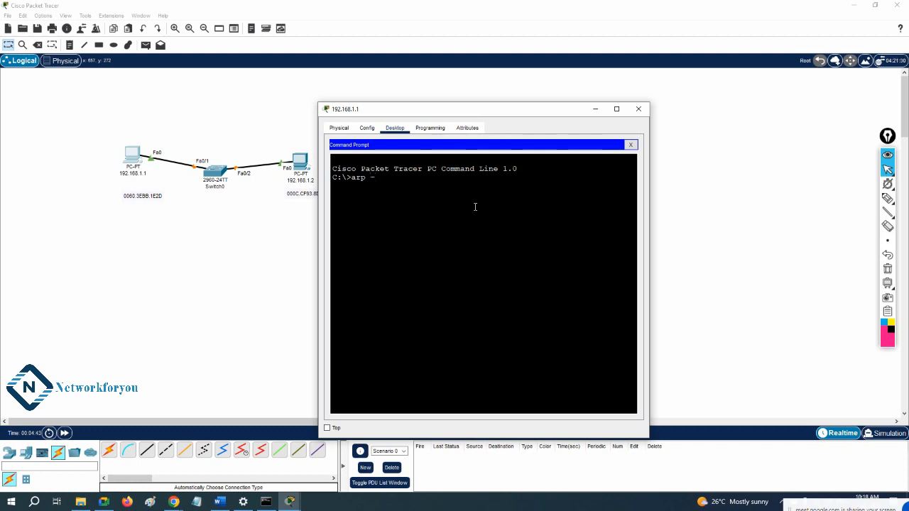
type("arp -a")
key("Return")
type("arp")
key("Return")
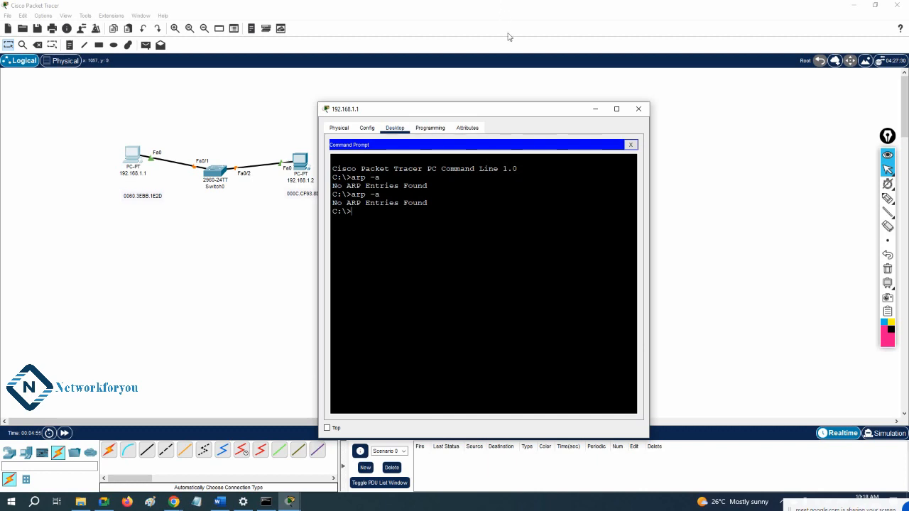
left_click(638, 109)
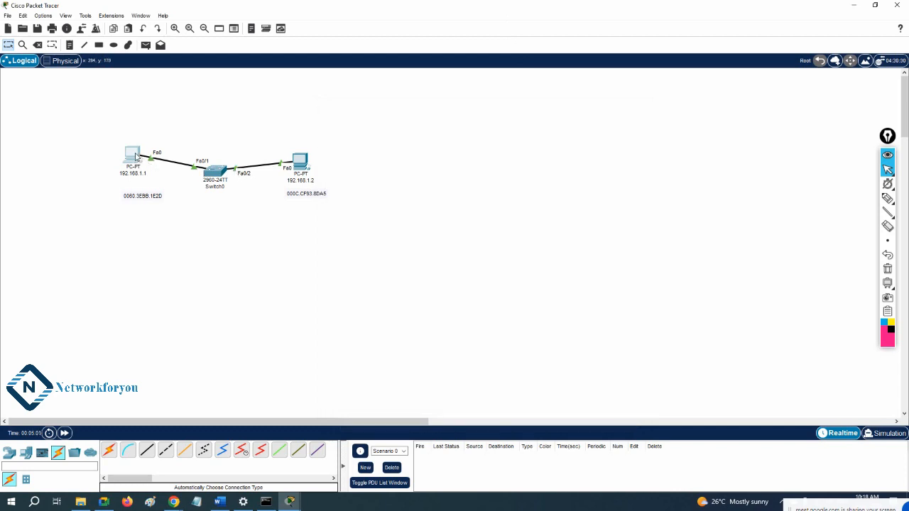
- Move both PCs higher and further outward so the switch sits below and between them
left_click_drag(133, 156, 124, 135)
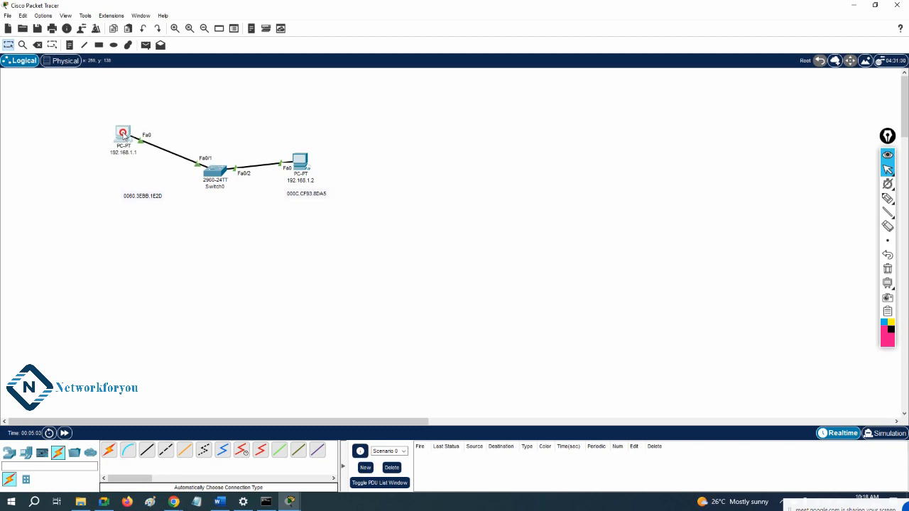
left_click_drag(307, 171, 318, 139)
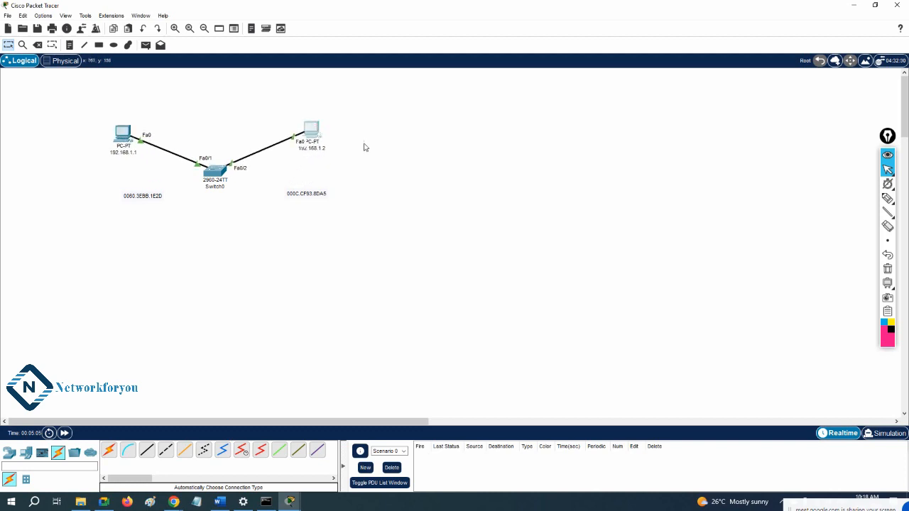
- With the annotation pen, circle switch ports Fa0/1 and Fa0/2, trace each towards its PC's MAC address, and clear the drawing
left_click(888, 198)
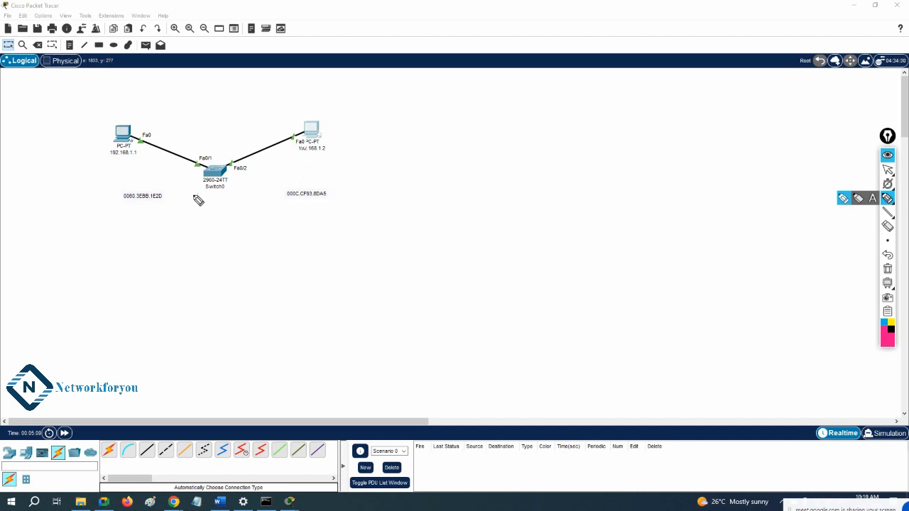
mouse_move(213, 158)
left_mouse_down()
mouse_move(203, 149)
mouse_move(192, 174)
mouse_move(217, 153)
mouse_move(237, 152)
mouse_move(229, 174)
mouse_move(256, 156)
mouse_move(241, 151)
left_mouse_up()
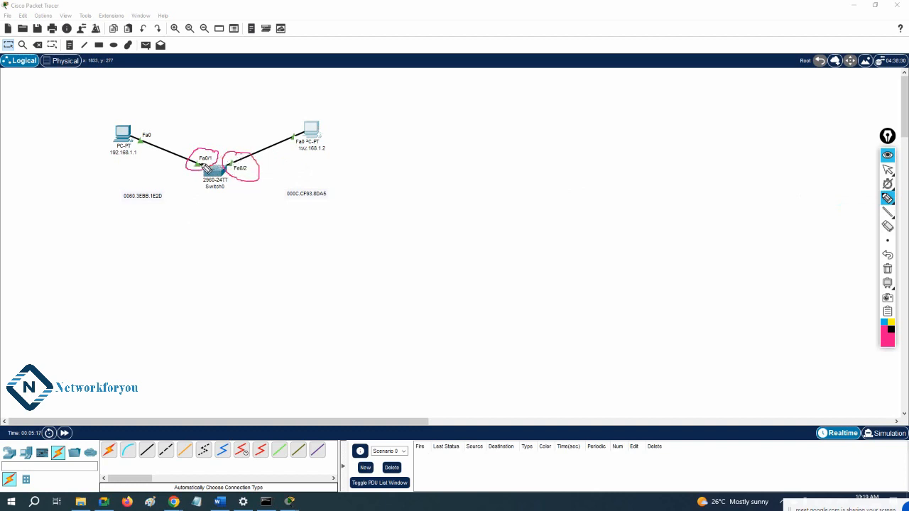
mouse_move(208, 165)
left_mouse_down()
mouse_move(211, 152)
mouse_move(178, 118)
mouse_move(138, 136)
mouse_move(137, 192)
mouse_move(145, 182)
left_mouse_up()
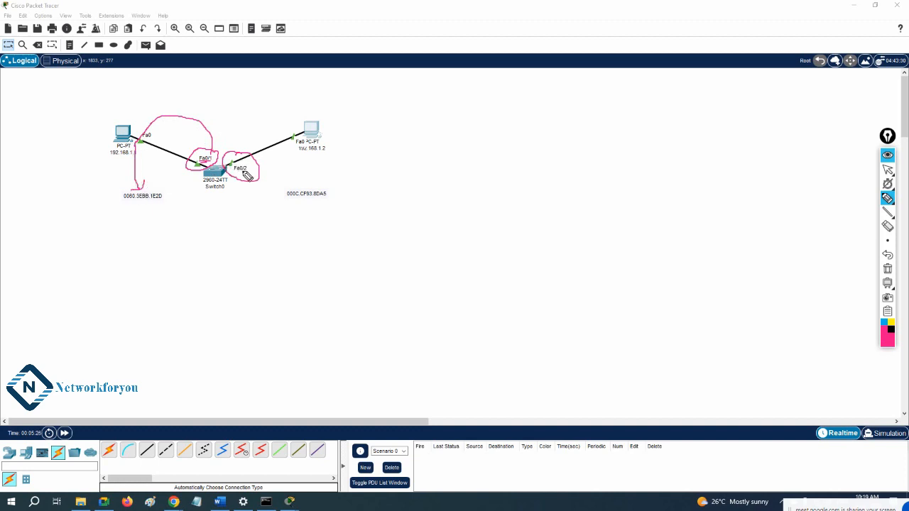
mouse_move(244, 178)
left_mouse_down()
mouse_move(291, 177)
mouse_move(295, 189)
left_mouse_up()
left_click(886, 269)
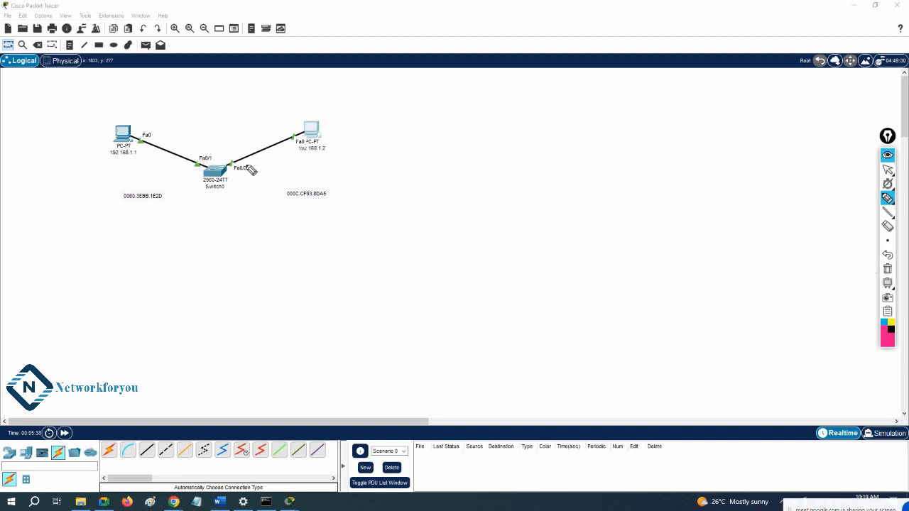
- Draw an arrow to the switch, circle the first PC's MAC address and both switch ports, link ports to MAC addresses, and clear the drawing
mouse_move(229, 135)
left_mouse_down()
mouse_move(222, 161)
mouse_move(239, 151)
left_mouse_up()
mouse_move(166, 195)
left_mouse_down()
mouse_move(128, 190)
mouse_move(166, 206)
mouse_move(165, 188)
left_mouse_up()
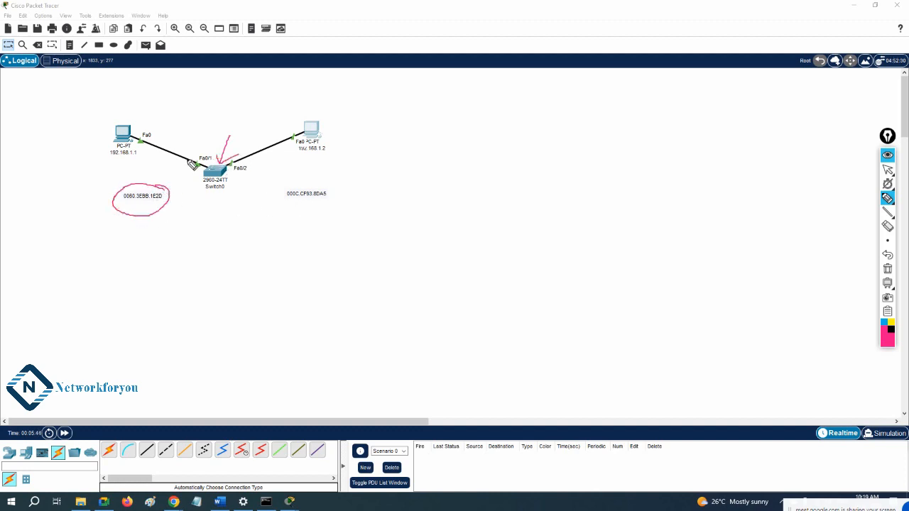
mouse_move(195, 160)
left_mouse_down()
mouse_move(217, 151)
mouse_move(190, 165)
mouse_move(250, 182)
mouse_move(241, 163)
left_mouse_up()
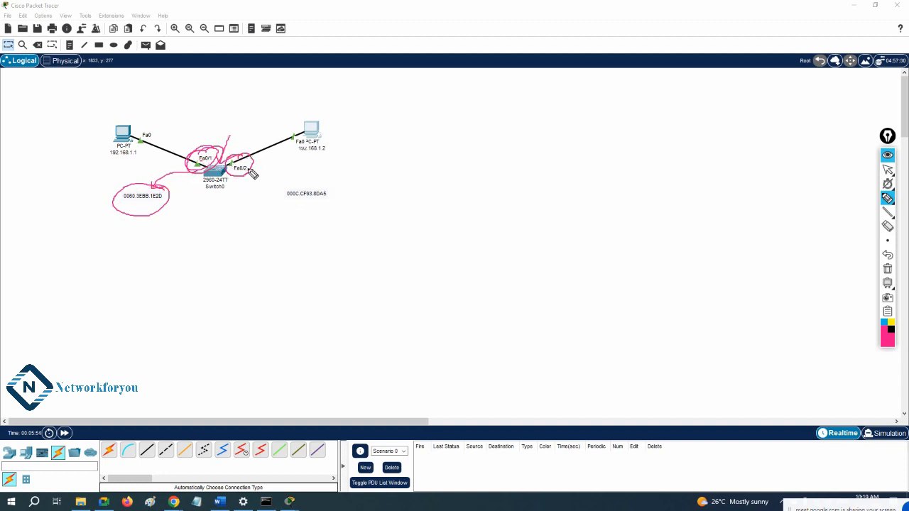
mouse_move(270, 175)
left_mouse_down()
mouse_move(298, 183)
mouse_move(300, 213)
left_mouse_up()
left_click(887, 268)
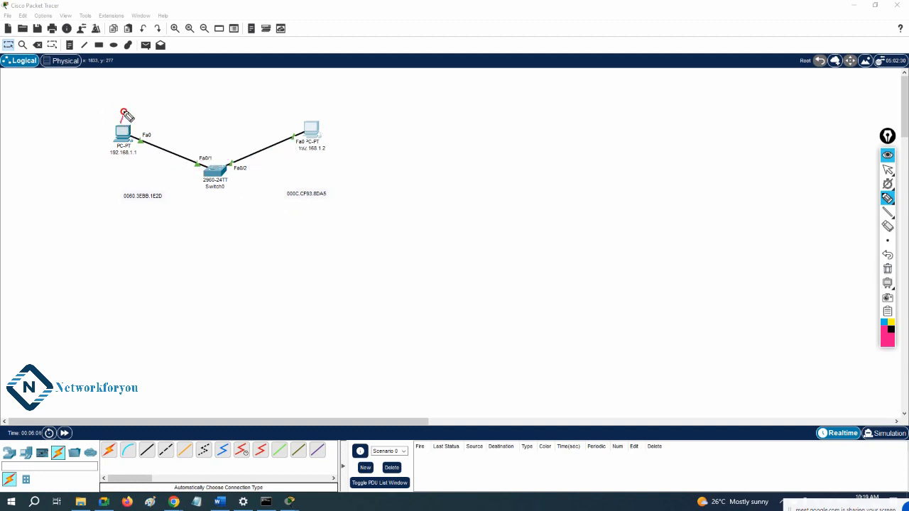
- Draw an arrow from PC 192.168.1.1 to PC 192.168.1.2, underline both IP addresses and circle both MAC addresses
mouse_move(123, 122)
left_mouse_down()
mouse_move(276, 91)
mouse_move(301, 115)
left_mouse_up()
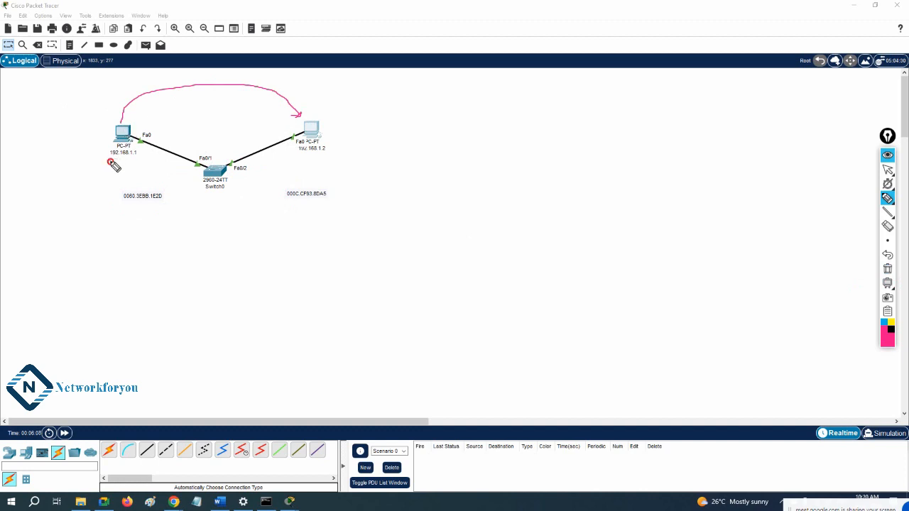
left_click_drag(110, 161, 136, 160)
left_click_drag(297, 151, 334, 152)
left_click_drag(169, 187, 146, 182)
mouse_move(290, 189)
left_mouse_down()
mouse_move(334, 182)
mouse_move(298, 178)
left_mouse_up()
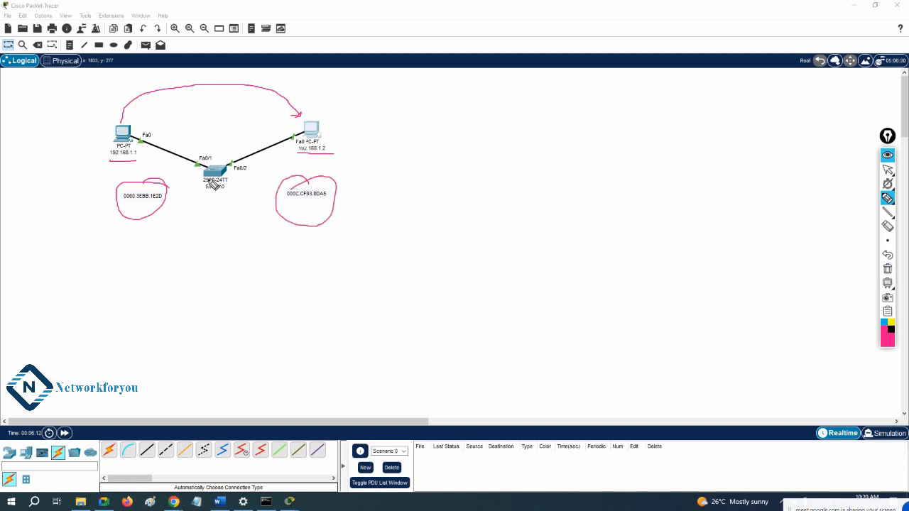
- Handwrite "MAC" above the switch with an arrow into it, underline the second PC's MAC address, and draw a downward arrow to another "MAC"
left_click_drag(217, 147, 232, 144)
mouse_move(235, 144)
left_mouse_down()
mouse_move(237, 133)
mouse_move(244, 142)
left_mouse_up()
left_click_drag(235, 139, 243, 138)
left_click_drag(253, 130, 255, 144)
mouse_move(198, 151)
left_mouse_down()
mouse_move(200, 162)
mouse_move(202, 147)
left_mouse_up()
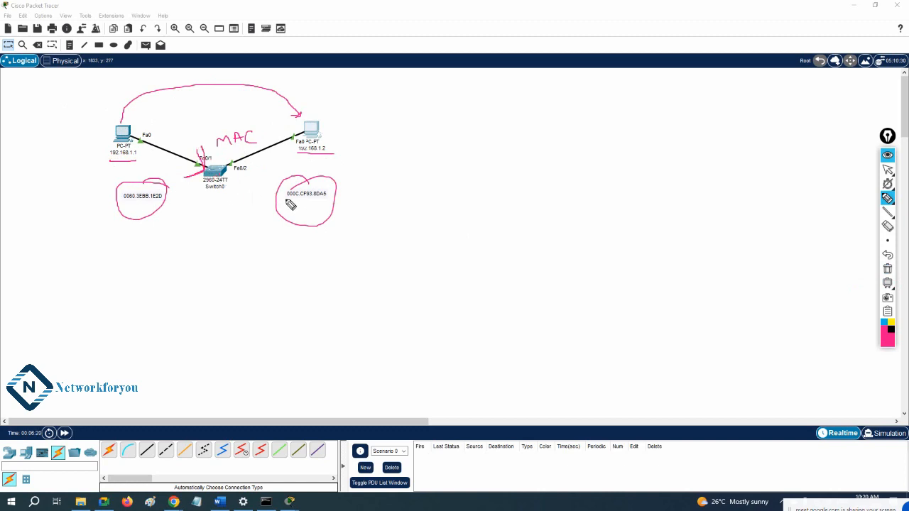
left_click_drag(287, 201, 319, 202)
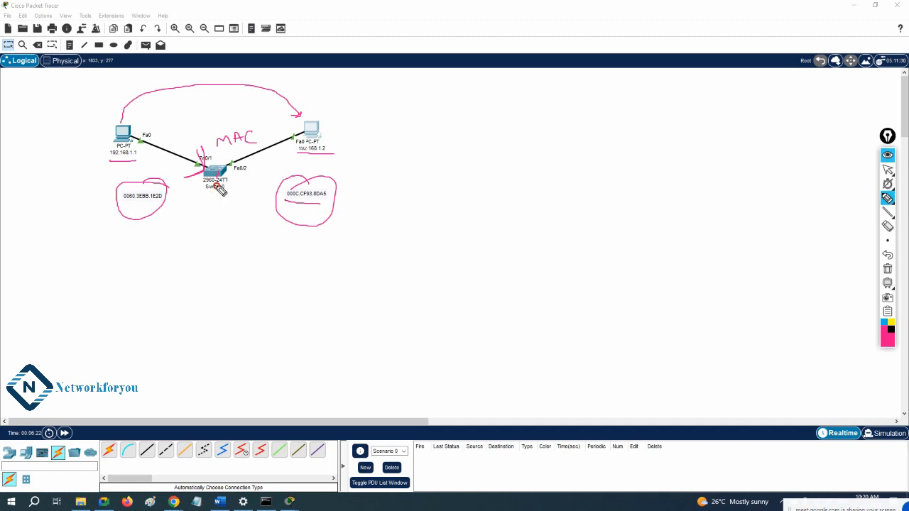
mouse_move(216, 191)
left_mouse_down()
mouse_move(219, 220)
mouse_move(243, 228)
mouse_move(242, 237)
left_mouse_up()
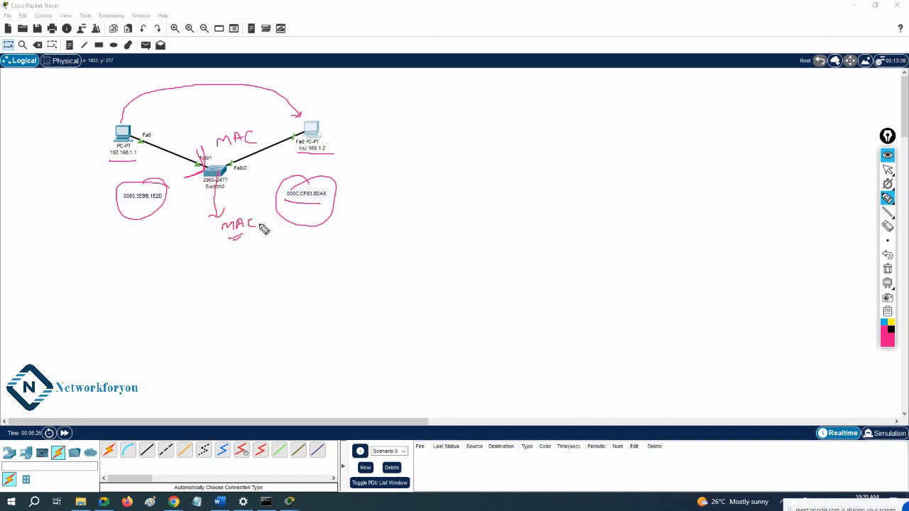
- Underline the second PC's MAC address again and draw an arrow from it to a handwritten "f0/2"
mouse_move(288, 202)
left_mouse_down()
mouse_move(324, 207)
mouse_move(397, 190)
mouse_move(389, 210)
left_mouse_up()
mouse_move(385, 201)
left_mouse_down()
mouse_move(409, 194)
mouse_move(417, 210)
left_mouse_up()
left_click_drag(425, 202, 436, 208)
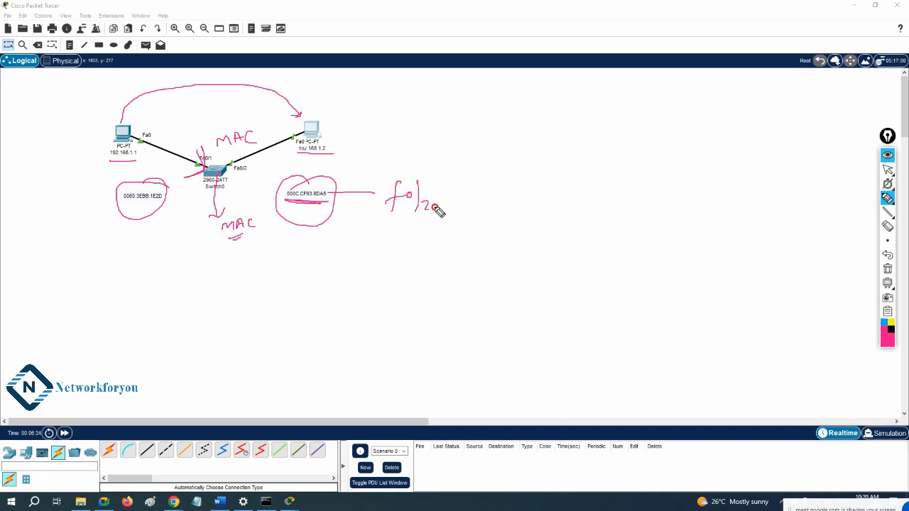
mouse_move(304, 199)
left_mouse_down()
mouse_move(293, 198)
mouse_move(323, 204)
left_mouse_up()
left_click_drag(375, 191, 389, 192)
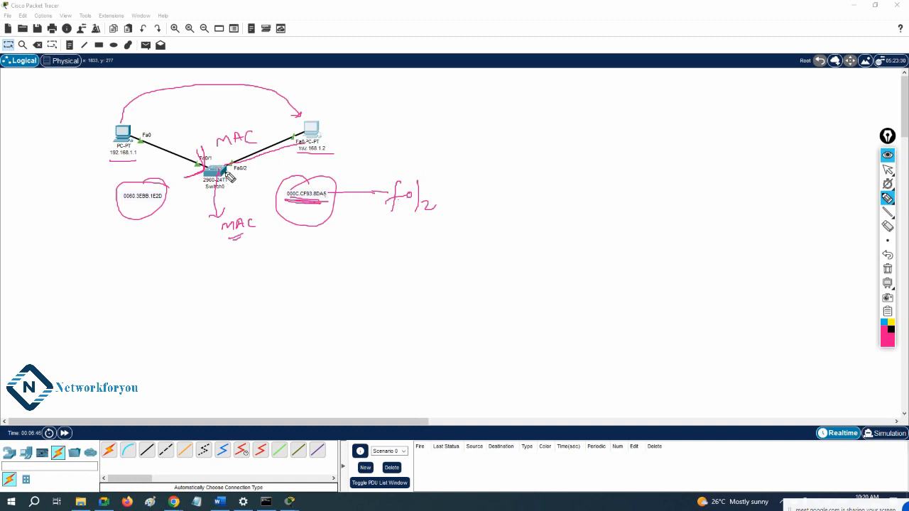
- Sketch extra links out of the switch, cross them out, trace the path to PC 192.168.1.2, and clear all annotations
mouse_move(225, 174)
left_mouse_down()
mouse_move(255, 190)
mouse_move(203, 215)
mouse_move(157, 211)
left_mouse_up()
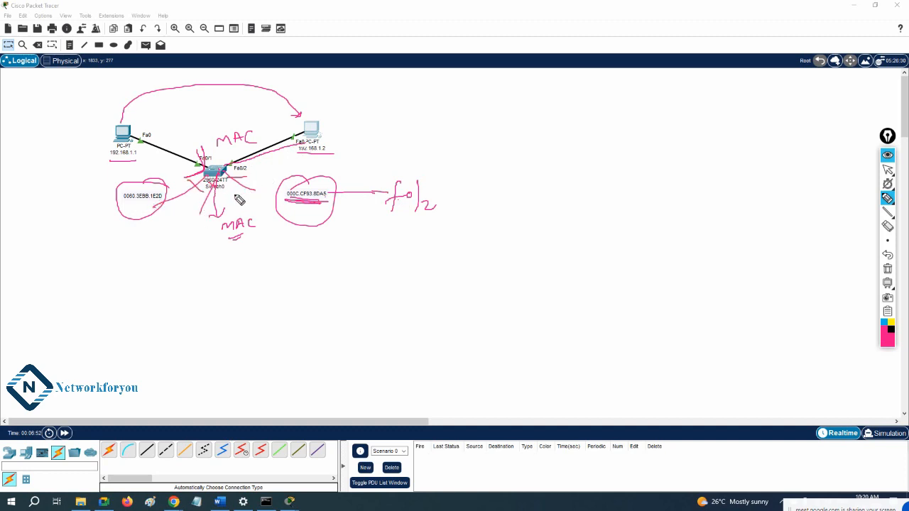
left_click_drag(233, 189, 241, 196)
left_click_drag(241, 187, 219, 204)
left_click_drag(216, 199, 196, 206)
left_click_drag(195, 201, 188, 206)
mouse_move(257, 154)
left_mouse_down()
mouse_move(223, 169)
mouse_move(306, 136)
mouse_move(227, 174)
left_mouse_up()
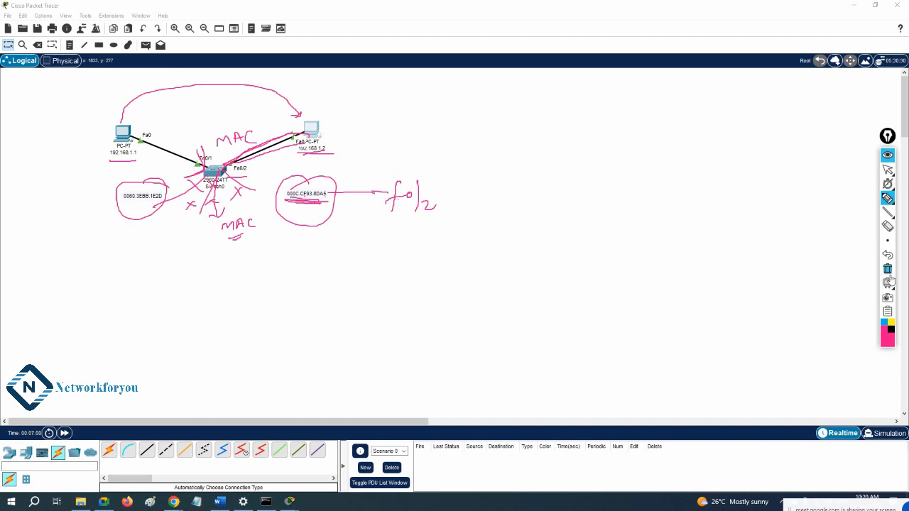
left_click(887, 268)
- Circle the second PC's IP address, its MAC address and port Fa0/2, link them with lines, and clear the drawing
left_click_drag(313, 154, 308, 146)
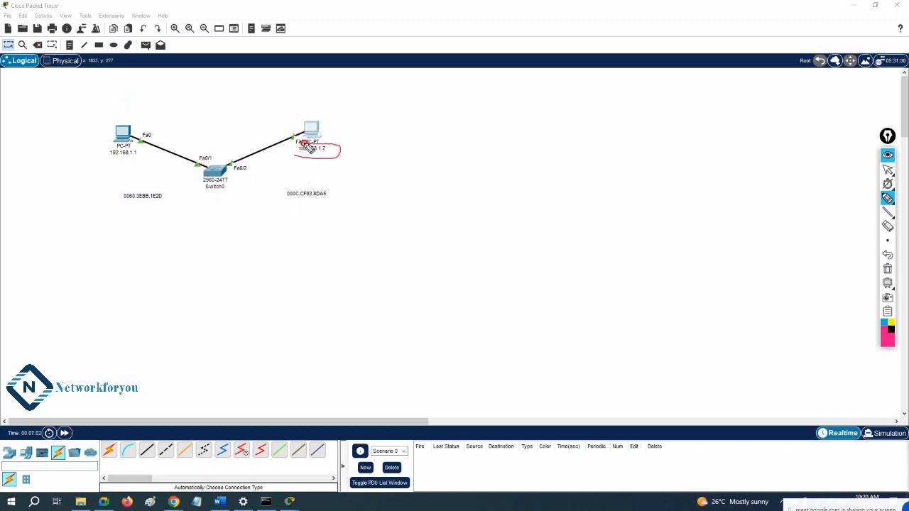
mouse_move(291, 181)
left_mouse_down()
mouse_move(339, 207)
mouse_move(278, 179)
mouse_move(302, 152)
left_mouse_up()
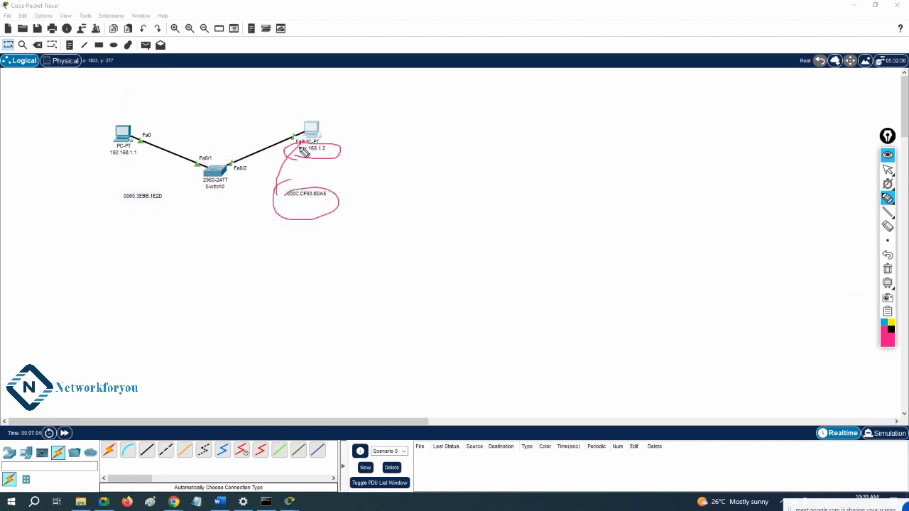
left_click_drag(223, 179, 270, 258)
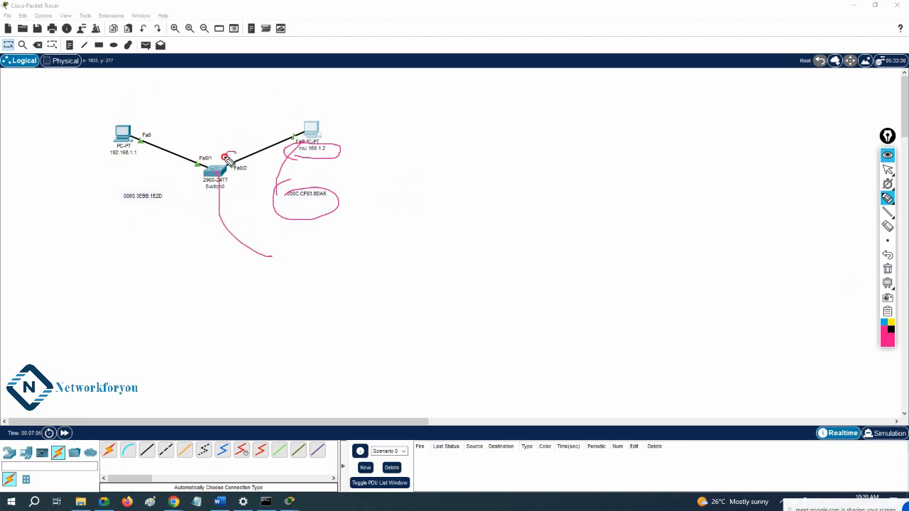
left_click_drag(229, 152, 234, 145)
mouse_move(250, 177)
left_mouse_down()
mouse_move(315, 168)
mouse_move(308, 189)
mouse_move(318, 183)
left_mouse_up()
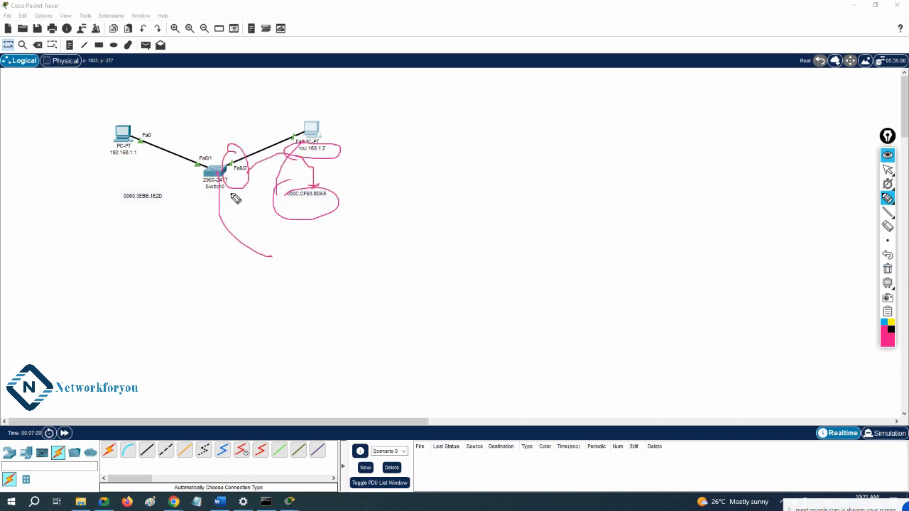
left_click(888, 269)
- Trace the path between the PCs through the switch, cross out two other sketched switch links, and clear the drawing
mouse_move(130, 137)
left_mouse_down()
mouse_move(176, 158)
mouse_move(240, 158)
mouse_move(302, 133)
mouse_move(276, 146)
mouse_move(196, 152)
mouse_move(124, 134)
mouse_move(217, 186)
mouse_move(211, 190)
mouse_move(243, 231)
left_mouse_up()
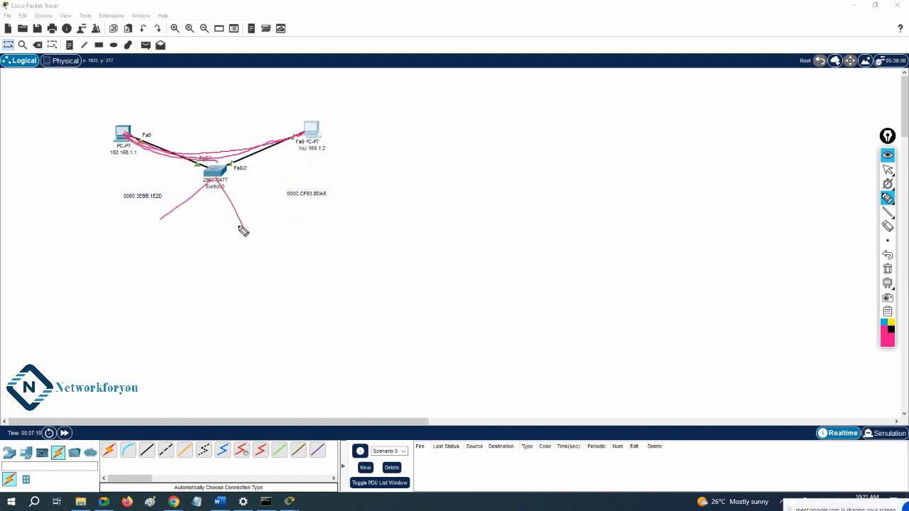
left_click_drag(192, 183, 207, 194)
mouse_move(203, 186)
left_mouse_down()
mouse_move(194, 206)
mouse_move(245, 205)
left_mouse_up()
left_click_drag(240, 198, 234, 207)
mouse_move(195, 157)
left_mouse_down()
mouse_move(225, 166)
mouse_move(277, 143)
left_mouse_up()
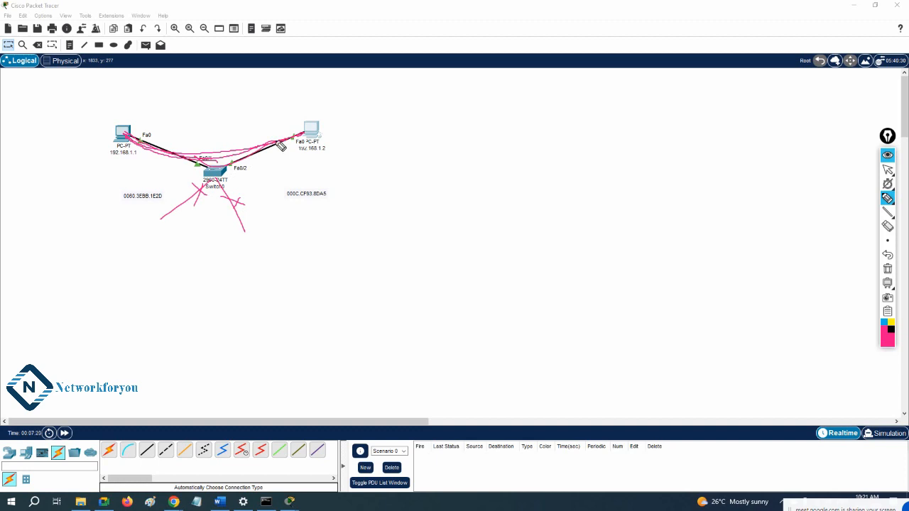
left_click(887, 269)
- Circle the second PC's MAC address and port Fa0/2, trace the path between the PCs, cross out other switch links, and clear the drawing
mouse_move(318, 182)
left_mouse_down()
mouse_move(276, 211)
mouse_move(341, 206)
left_mouse_up()
mouse_move(245, 162)
left_mouse_down()
mouse_move(231, 172)
mouse_move(260, 173)
mouse_move(247, 178)
mouse_move(256, 182)
left_mouse_up()
mouse_move(134, 137)
left_mouse_down()
mouse_move(162, 155)
mouse_move(328, 133)
left_mouse_up()
mouse_move(220, 181)
left_mouse_down()
mouse_move(178, 245)
mouse_move(250, 232)
mouse_move(112, 227)
left_mouse_up()
mouse_move(173, 213)
left_mouse_down()
mouse_move(205, 218)
mouse_move(178, 238)
left_mouse_up()
mouse_move(223, 217)
left_mouse_down()
mouse_move(244, 226)
mouse_move(235, 244)
left_mouse_up()
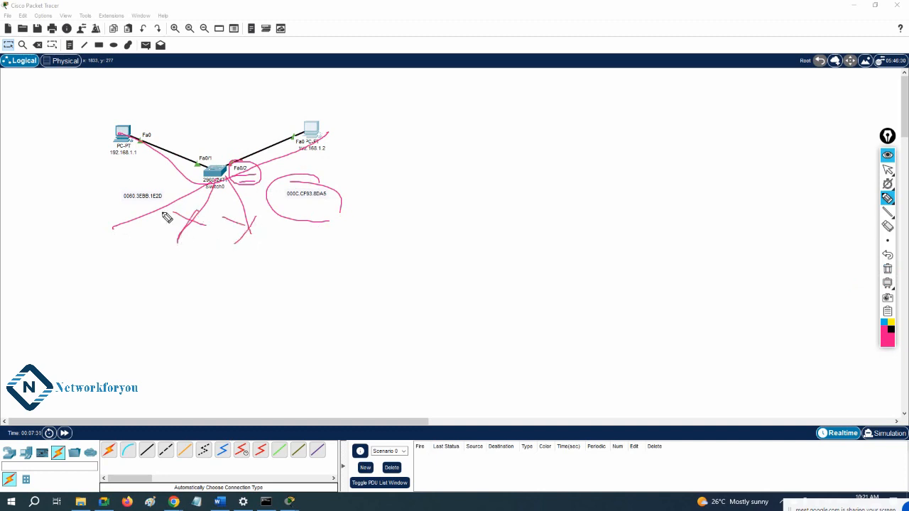
left_click_drag(161, 207, 179, 210)
left_click_drag(169, 203, 167, 236)
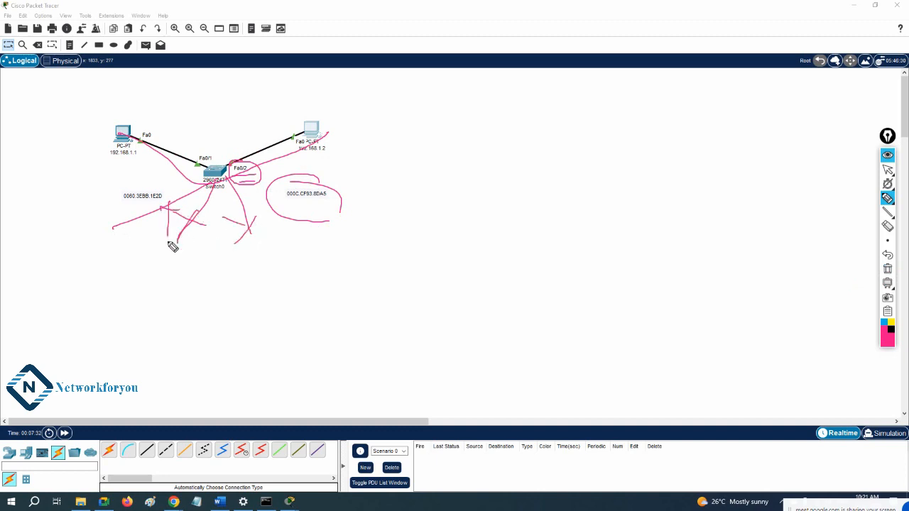
left_click(887, 270)
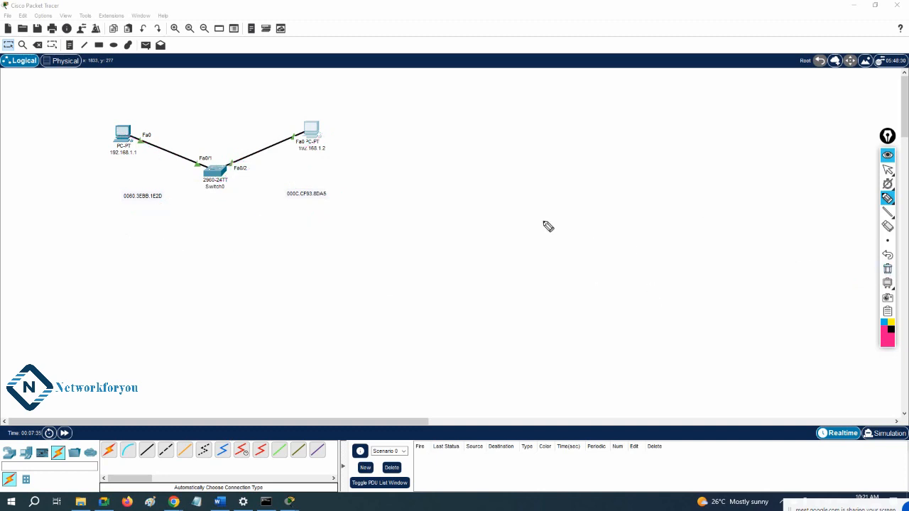
- Handwrite "5 Min" above the switch, circle both PCs, and mark the switch with an arrow and an underlined name
left_click_drag(184, 120, 183, 134)
left_click_drag(185, 119, 198, 117)
left_click_drag(203, 131, 239, 126)
mouse_move(139, 111)
left_mouse_down()
mouse_move(151, 157)
mouse_move(140, 112)
left_mouse_up()
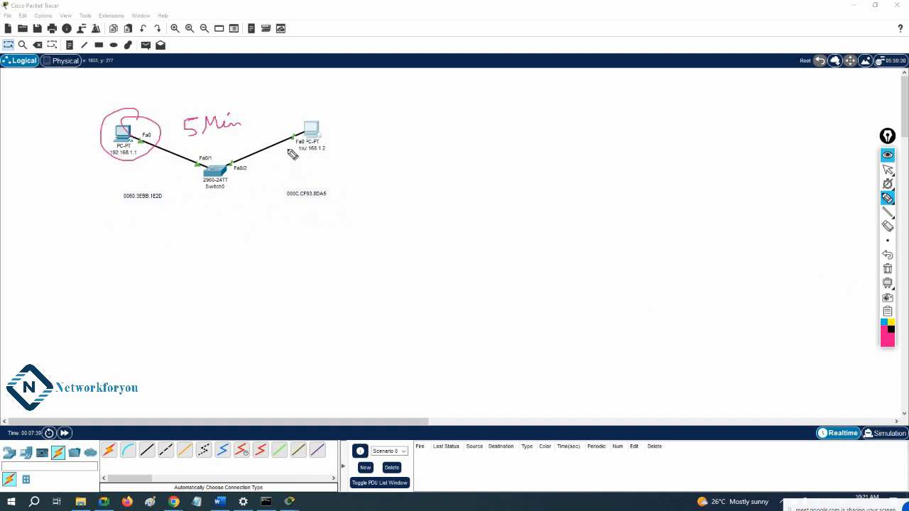
mouse_move(292, 154)
left_mouse_down()
mouse_move(308, 158)
mouse_move(293, 152)
left_mouse_up()
left_click_drag(228, 141, 205, 189)
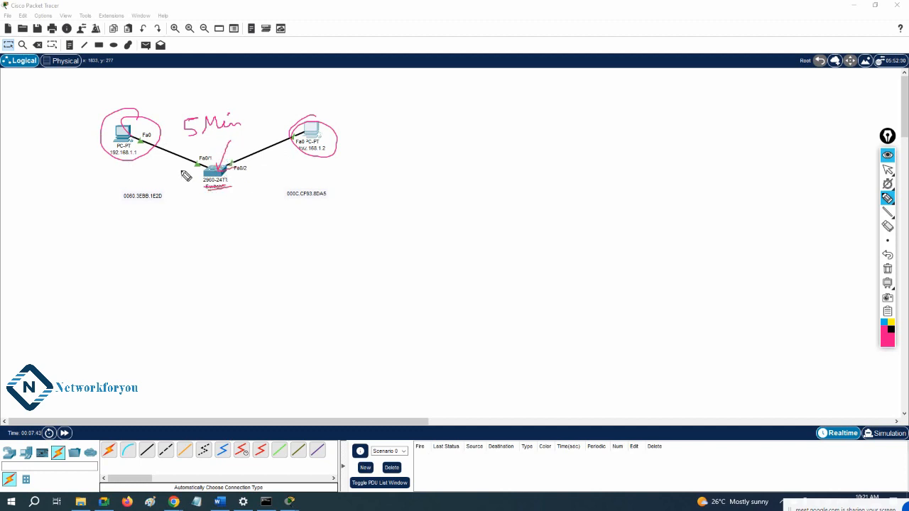
- Trace the path between the PCs through the switch, with extra links sketched below it, and circle the second PC's MAC address
mouse_move(139, 137)
left_mouse_down()
mouse_move(212, 166)
mouse_move(294, 144)
left_mouse_up()
mouse_move(226, 176)
left_mouse_down()
mouse_move(239, 210)
mouse_move(178, 202)
mouse_move(161, 222)
left_mouse_up()
mouse_move(213, 175)
left_mouse_down()
mouse_move(199, 220)
mouse_move(210, 226)
left_mouse_up()
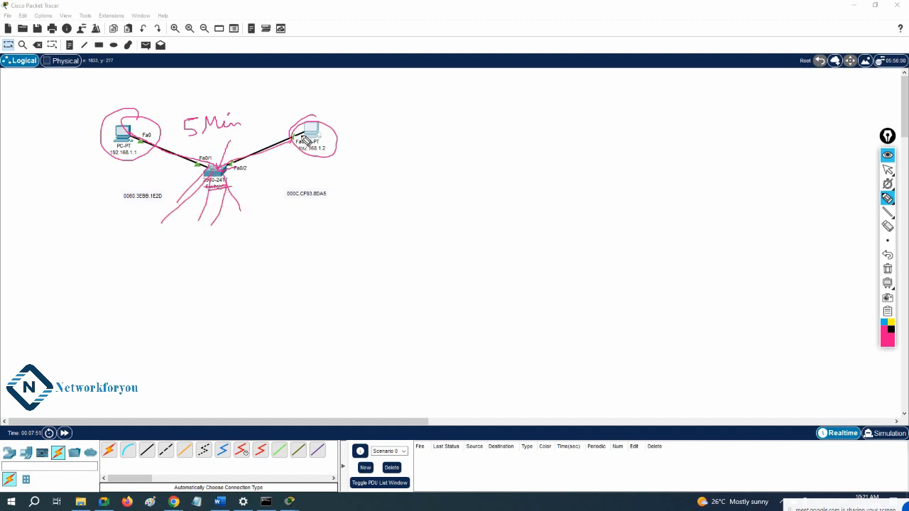
mouse_move(285, 145)
left_mouse_down()
mouse_move(226, 172)
mouse_move(240, 169)
left_mouse_up()
mouse_move(303, 178)
left_mouse_down()
mouse_move(282, 206)
mouse_move(323, 172)
left_mouse_up()
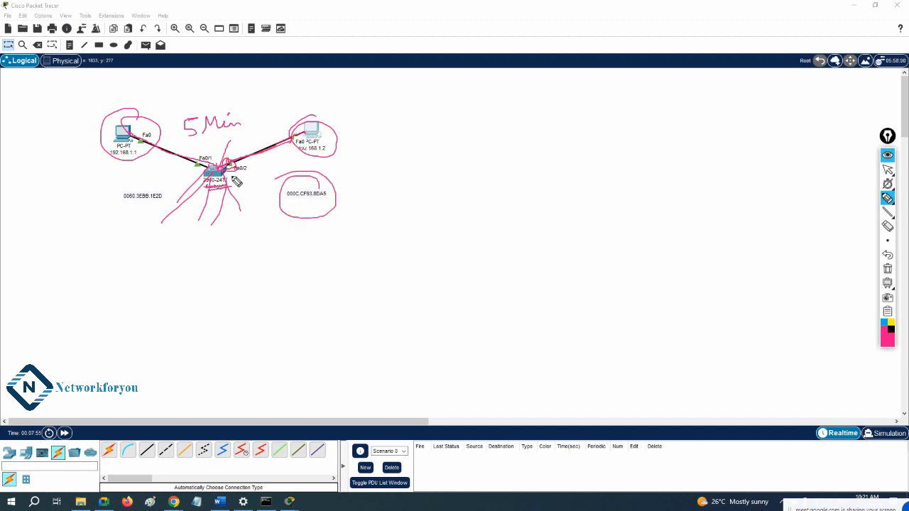
- Circle port Fa0/2, underline and circle the handwritten "5 Min", and clear the drawing
mouse_move(229, 170)
left_mouse_down()
mouse_move(259, 168)
mouse_move(237, 178)
left_mouse_up()
mouse_move(211, 142)
left_mouse_down()
mouse_move(256, 133)
mouse_move(262, 143)
left_mouse_up()
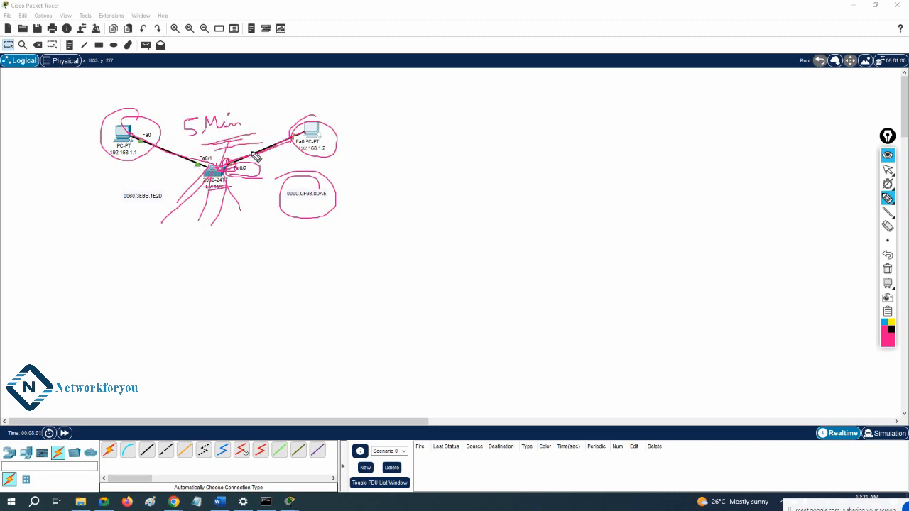
left_click(227, 113)
mouse_move(273, 146)
left_mouse_down()
mouse_move(193, 97)
mouse_move(293, 140)
left_mouse_up()
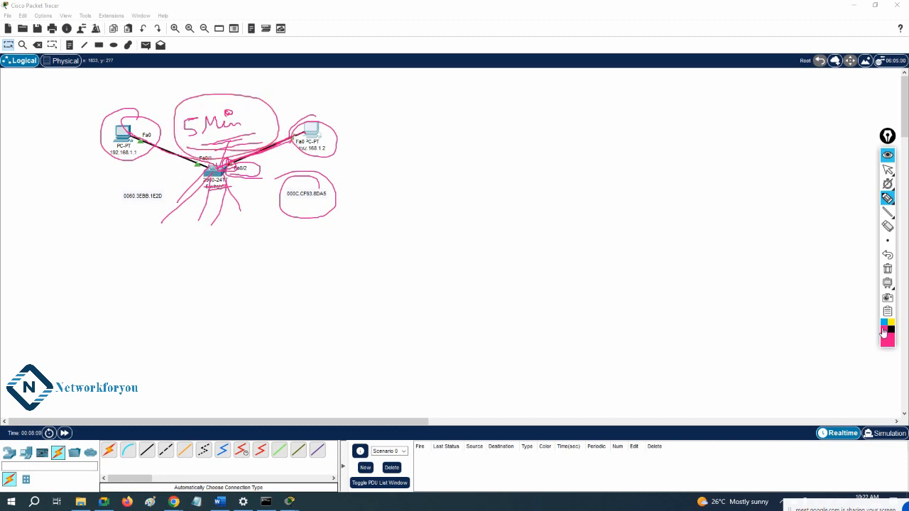
left_click(887, 268)
- Open the switch's command-line interface in a widened window placed clear of the topology
left_click(887, 169)
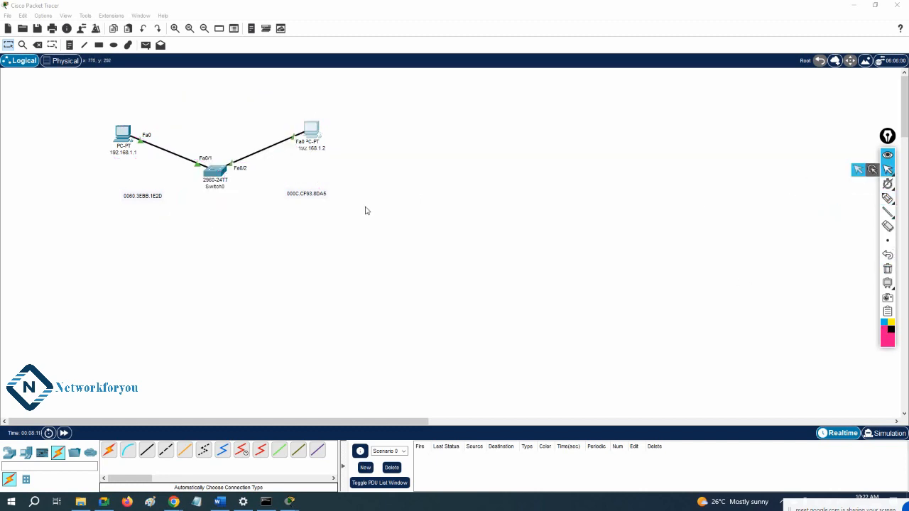
left_click(215, 172)
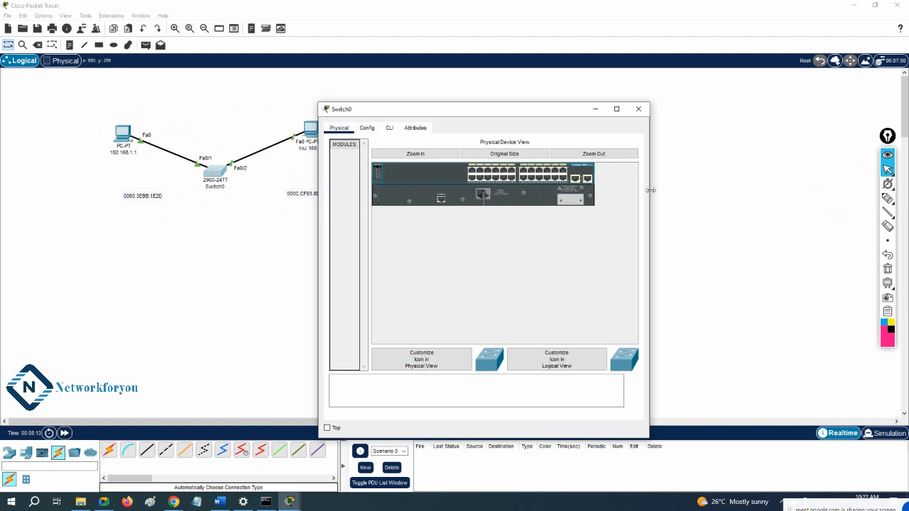
left_click_drag(649, 191, 755, 188)
left_click_drag(600, 110, 698, 111)
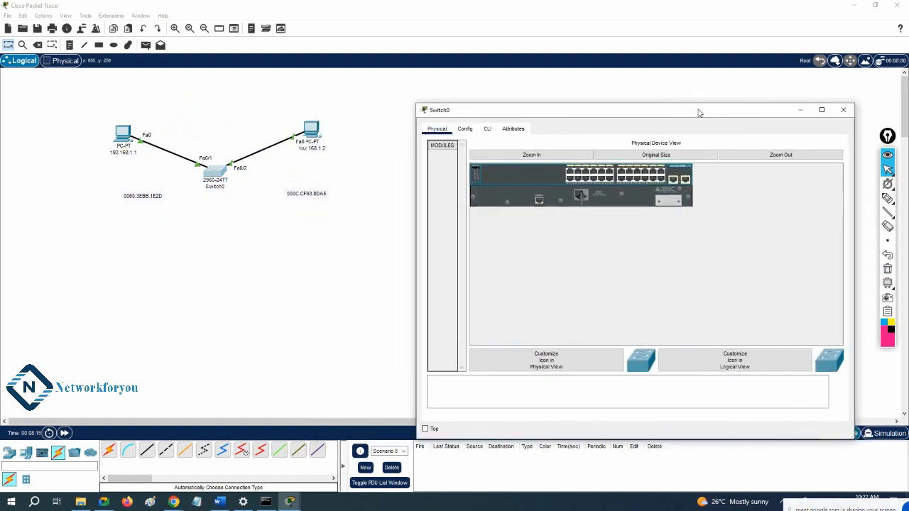
left_click(487, 130)
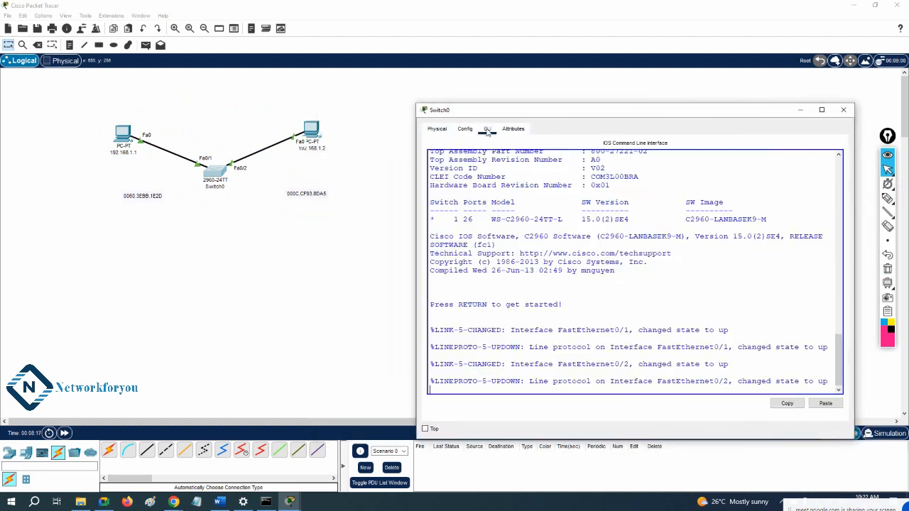
left_click_drag(412, 181, 368, 181)
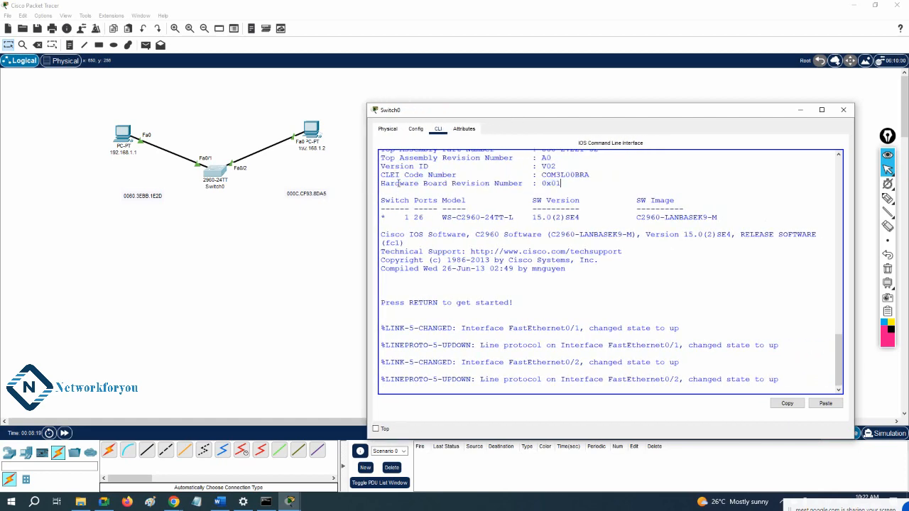
- Start the switch console, enter privileged mode with "en" and global configuration mode with "config t"
key("Return")
key("Return")
key("Return")
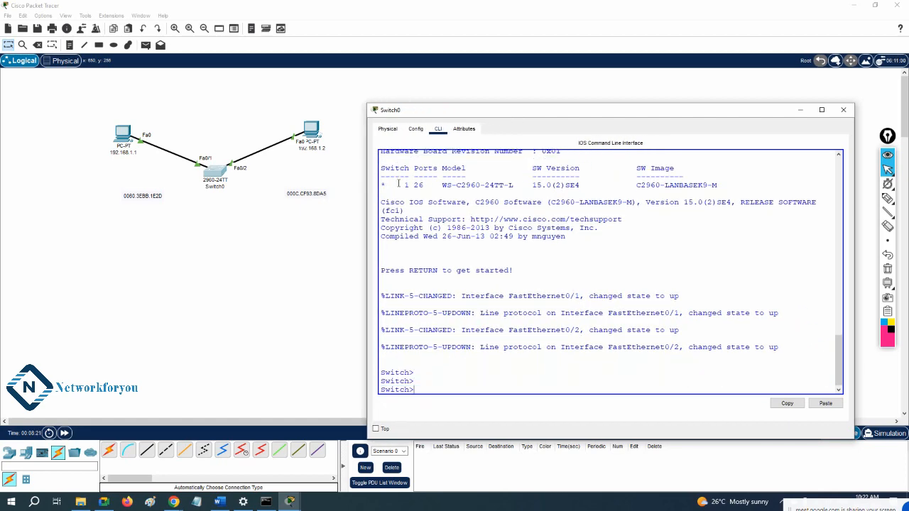
type("en")
key("Return")
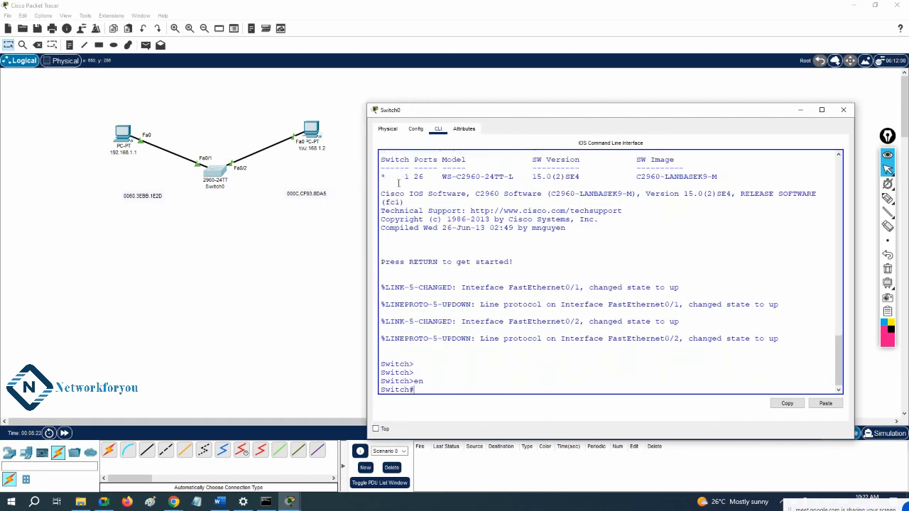
type("config t")
key("Return")
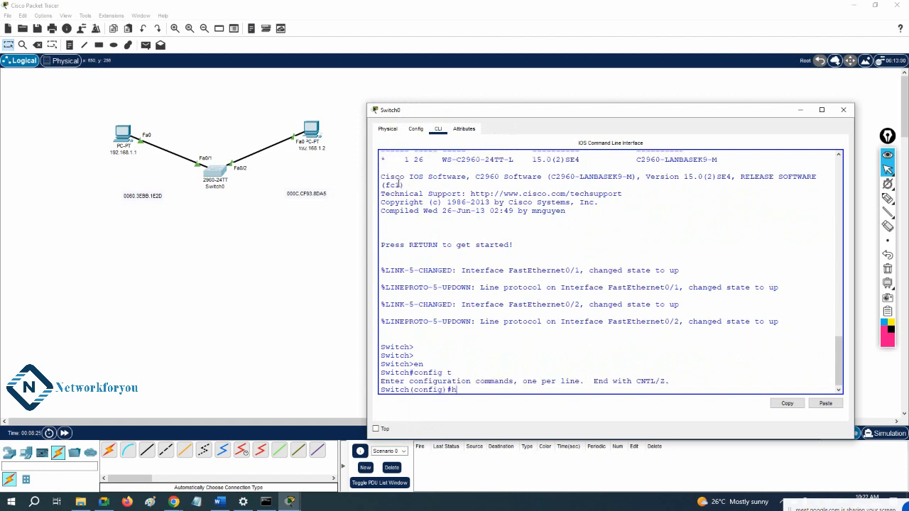
- Set the switch's hostname to SW1
type("host")
key("Tab")
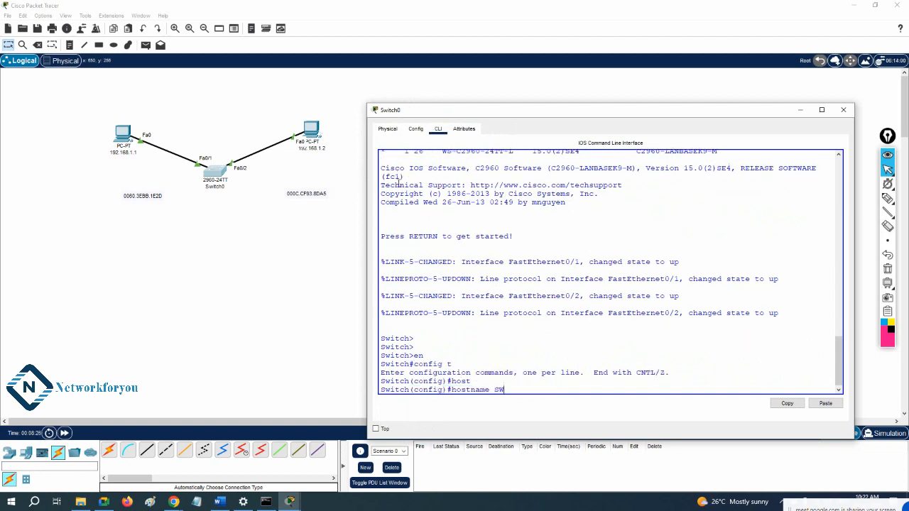
type("SW1")
key("Return")
key("Return")
key("Return")
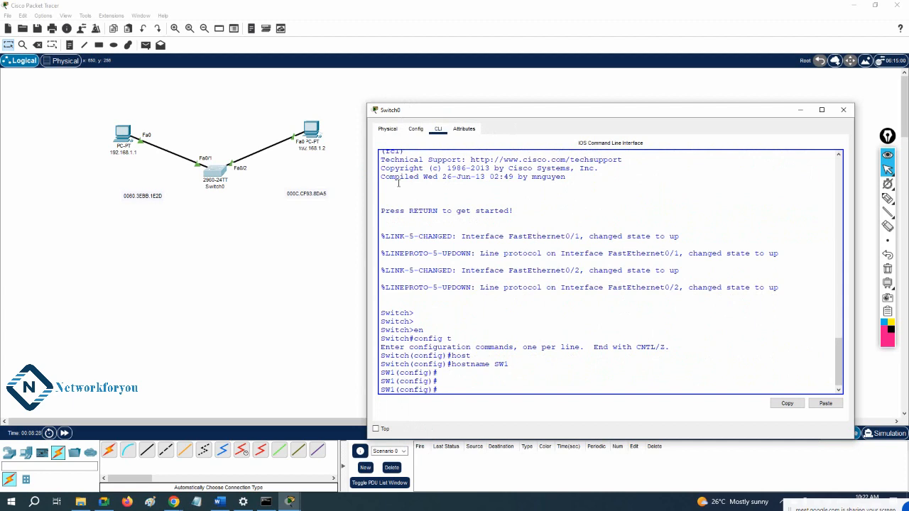
- Exit global configuration mode and save the switch configuration with "wr"
type("exit")
key("Return")
key("Return")
key("Return")
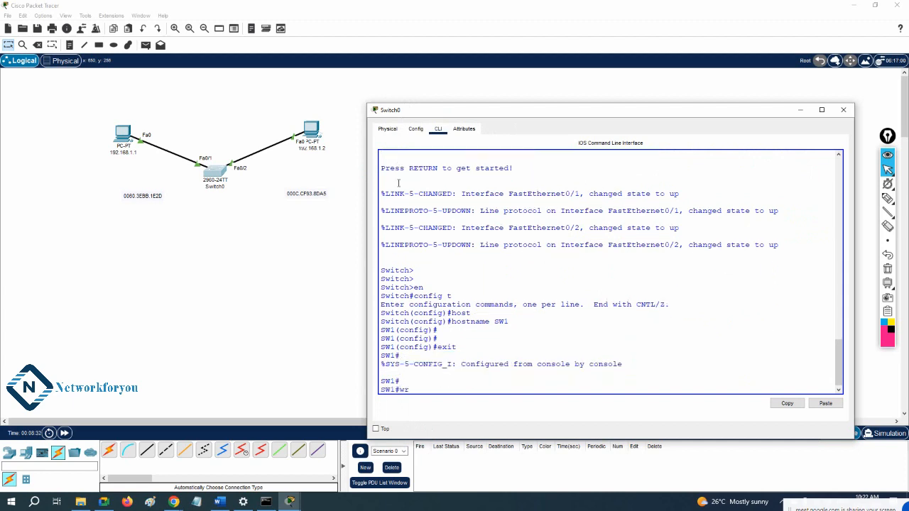
key("Return")
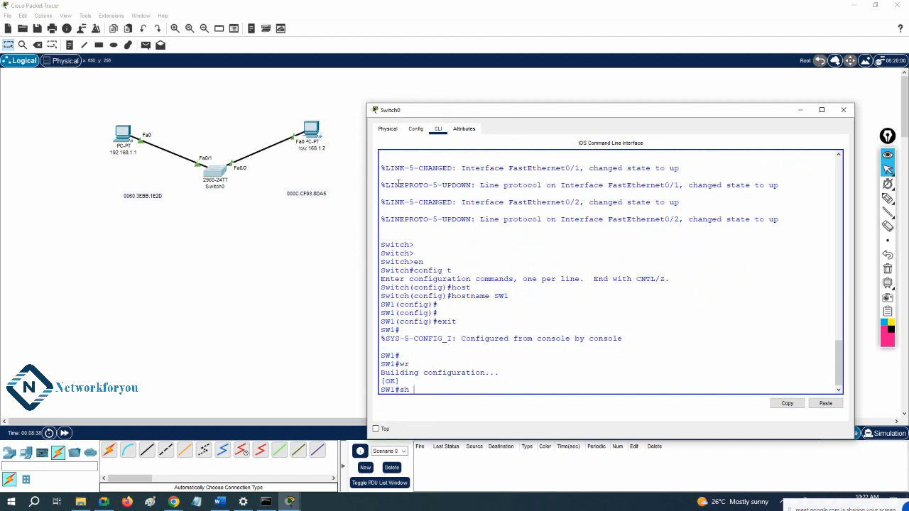
- Display the switch's MAC address table with "sh mac address-table"
type("mac add")
key("Tab")
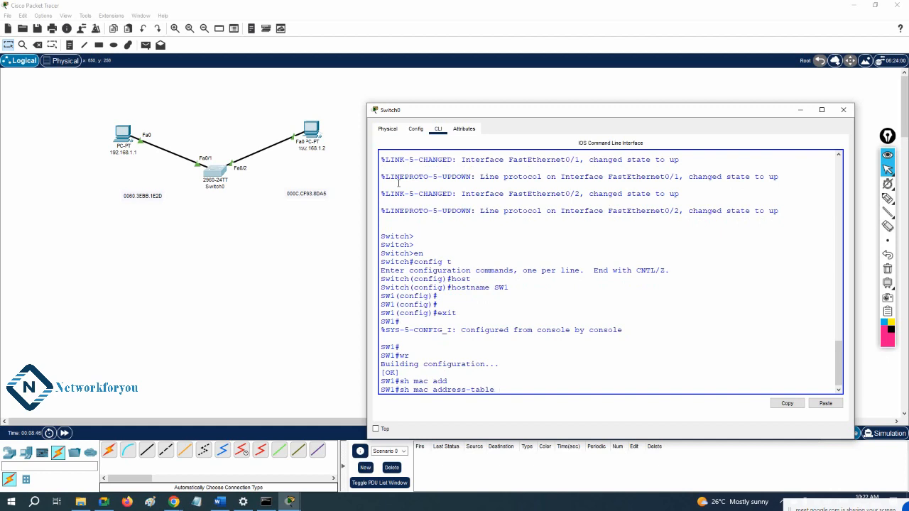
key("Return")
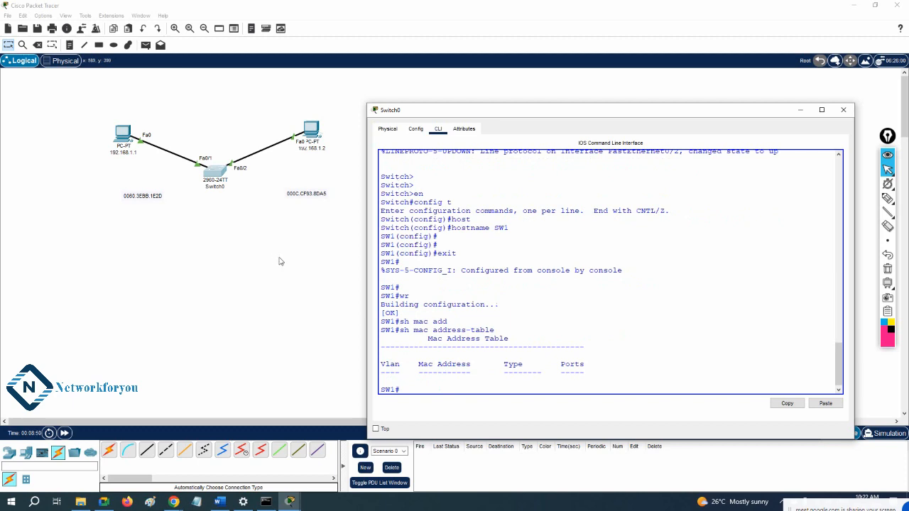
- Highlight the header row, the Mac Address column and the Ports column of the MAC address table output
left_click_drag(376, 375, 584, 383)
left_click_drag(403, 366, 531, 382)
left_click_drag(593, 364, 554, 364)
left_click(411, 374)
left_click_drag(411, 374, 483, 374)
left_click_drag(549, 374, 589, 374)
- Move the second PC's MAC address label closer to that PC and bring back the switch's command line
left_click_drag(292, 196, 316, 178)
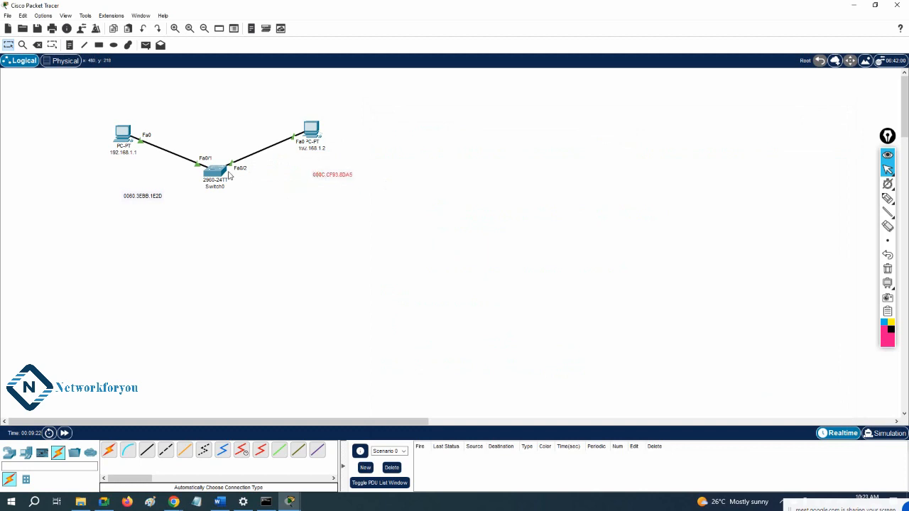
left_click(225, 175)
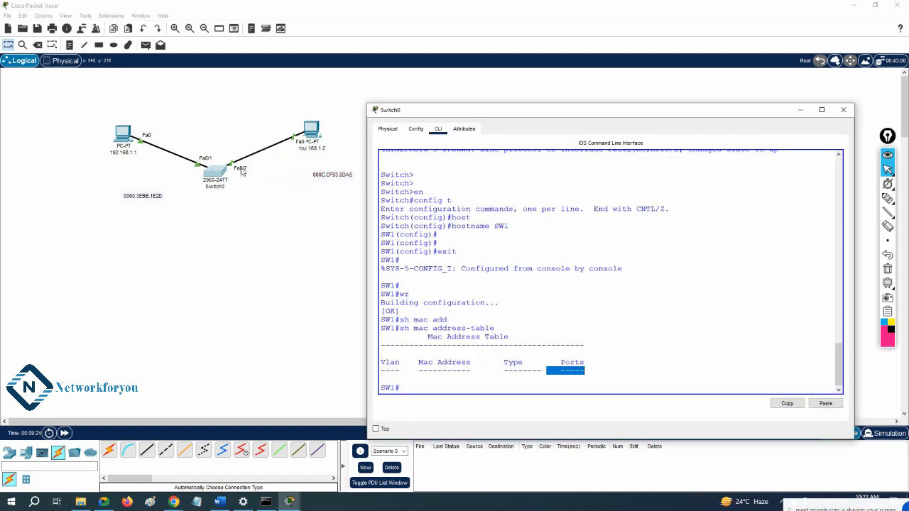
left_click(558, 296)
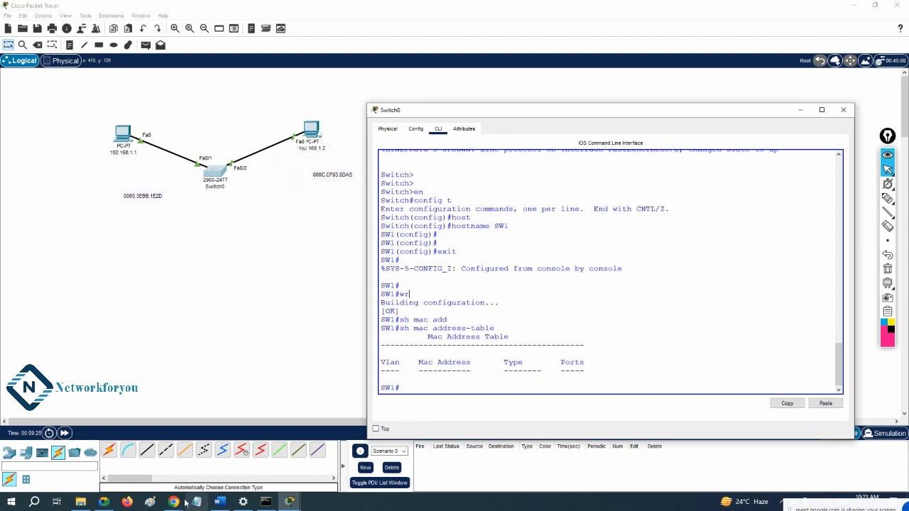
- Add a third PC below the switch and move the first PC's MAC address label closer to that PC
left_click(26, 458)
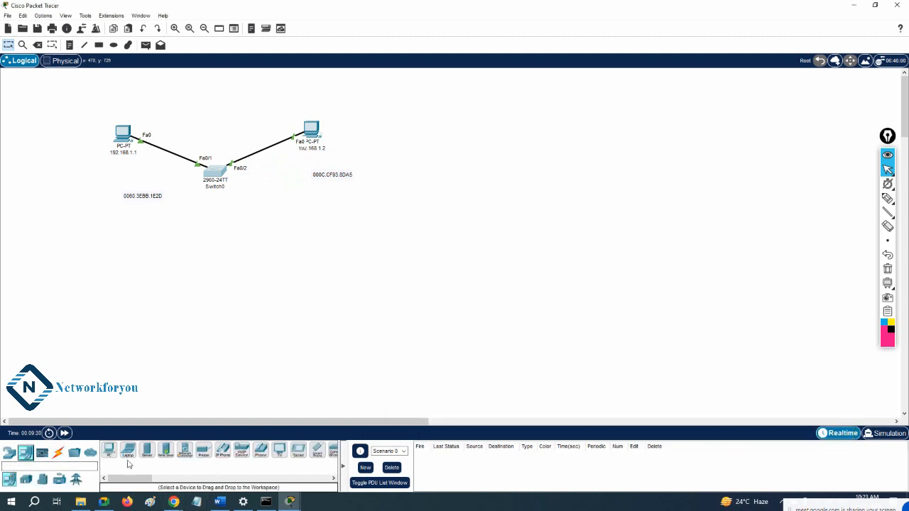
left_click_drag(109, 449, 170, 272)
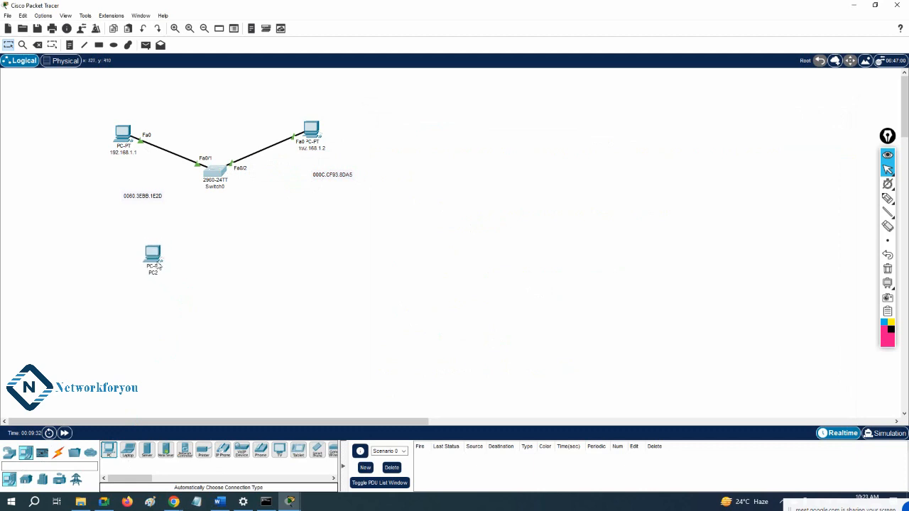
left_click_drag(146, 198, 105, 174)
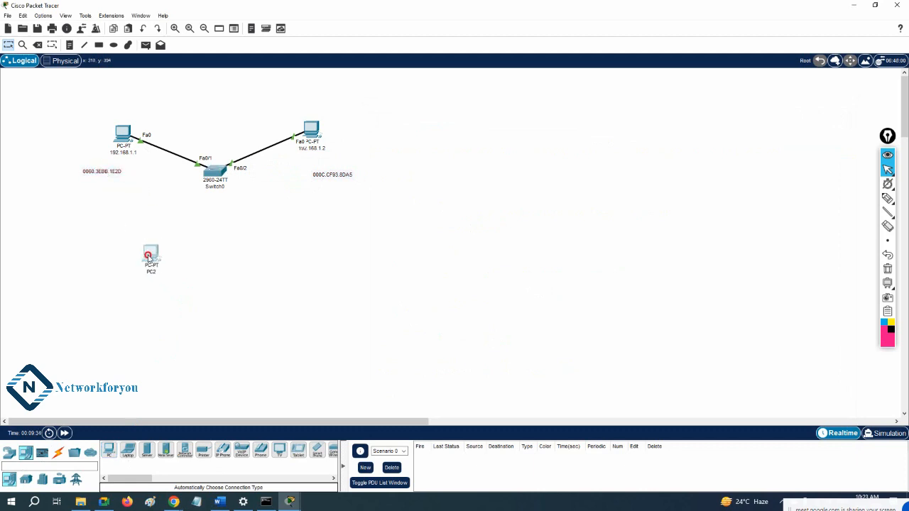